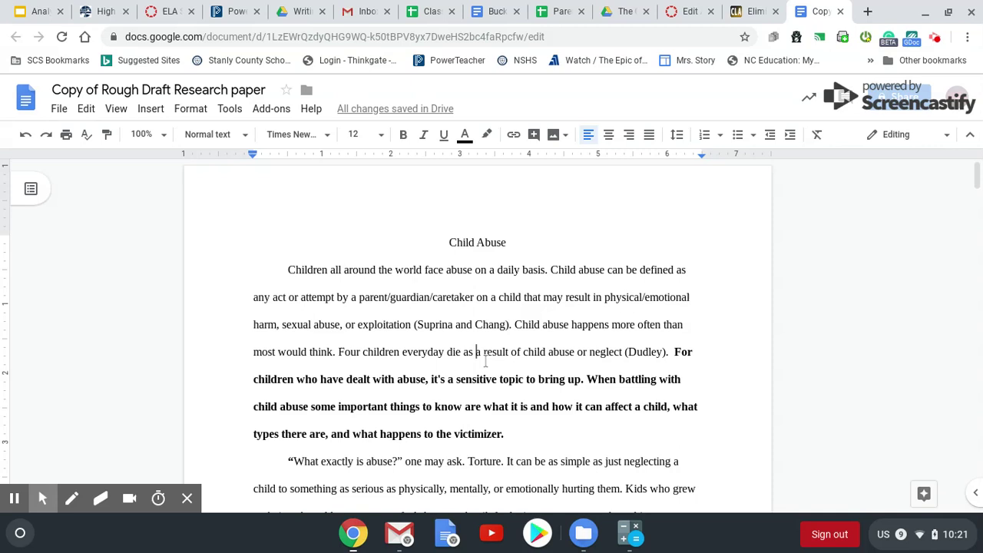
- Switch the research paper from editing mode to Suggesting mode so that edits become suggestions
scroll(486, 361, down, 10)
scroll(236, 311, up, 5)
scroll(236, 311, up, 3)
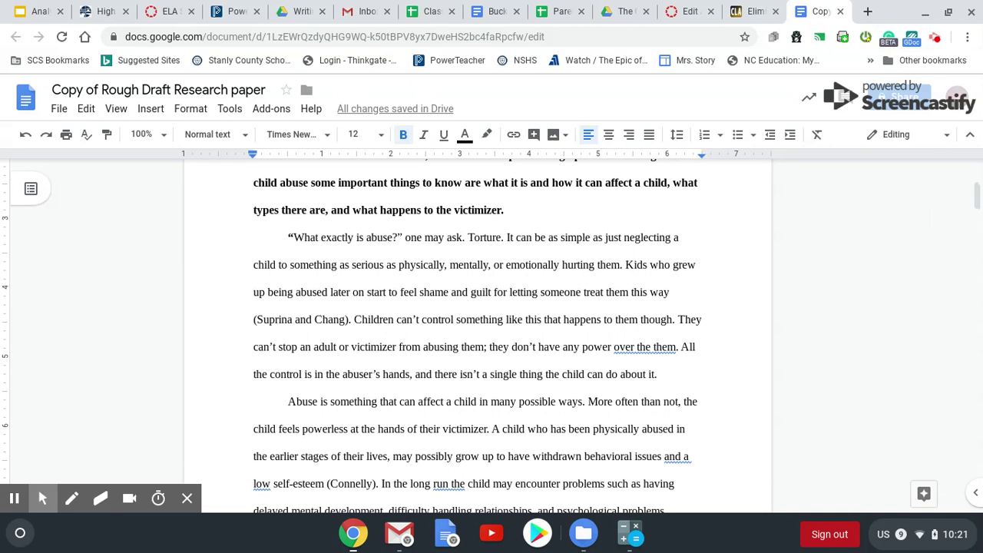
scroll(236, 311, up, 2)
click(176, 319)
scroll(176, 320, up, 2)
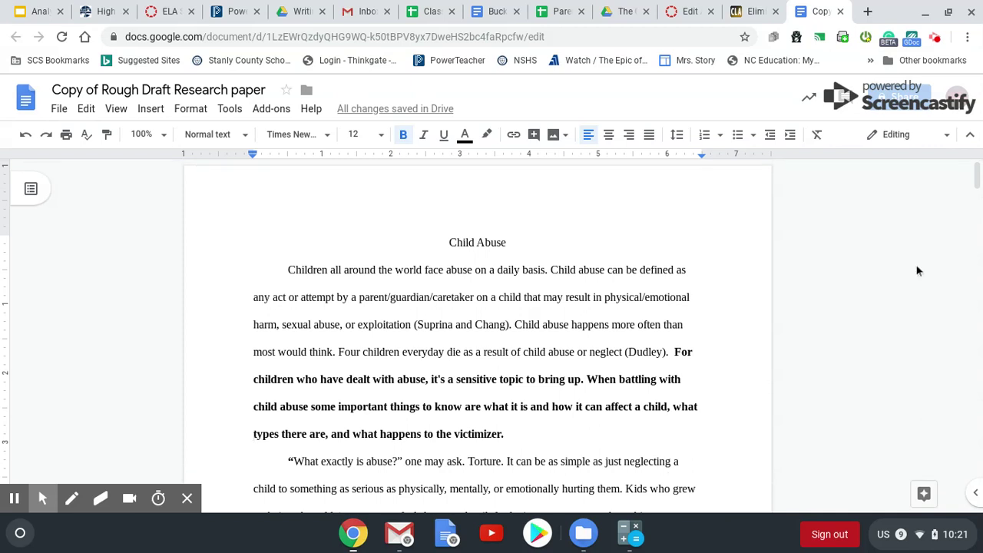
click(913, 143)
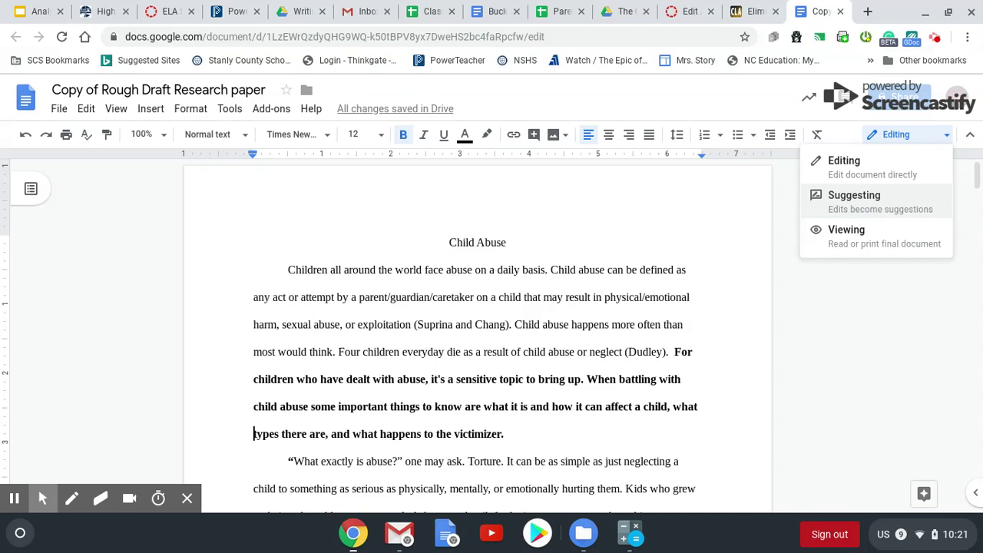
click(873, 206)
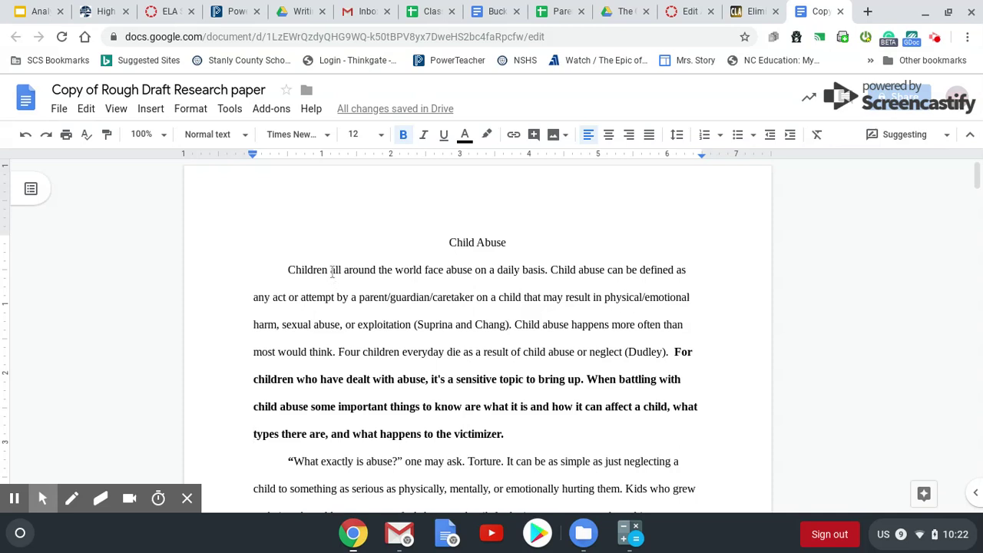
- Suggest deleting "all" after "Children" in the first sentence and replacing "can be" with "is" before "defined as"
drag(332, 273, 344, 275)
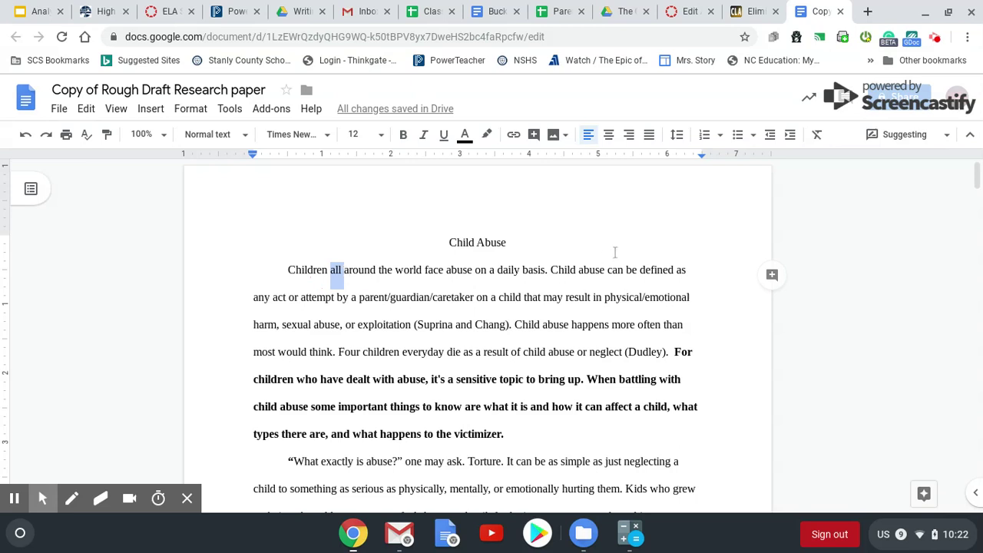
key(BackSpace)
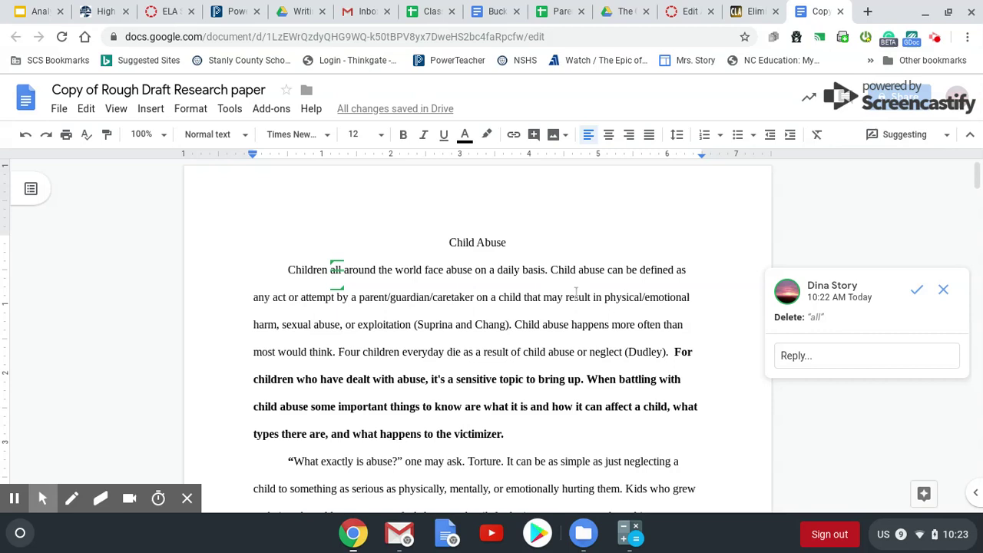
drag(608, 273, 641, 272)
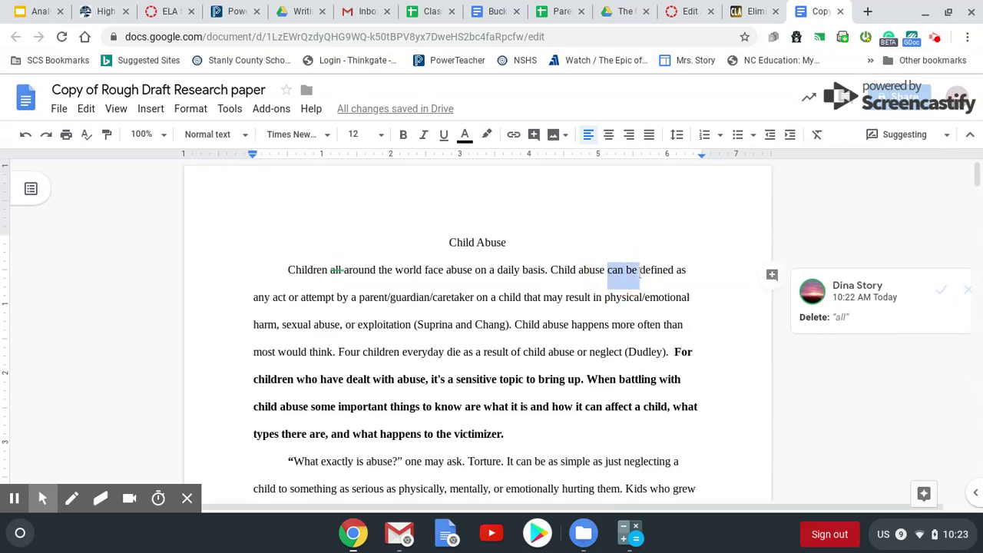
key(BackSpace)
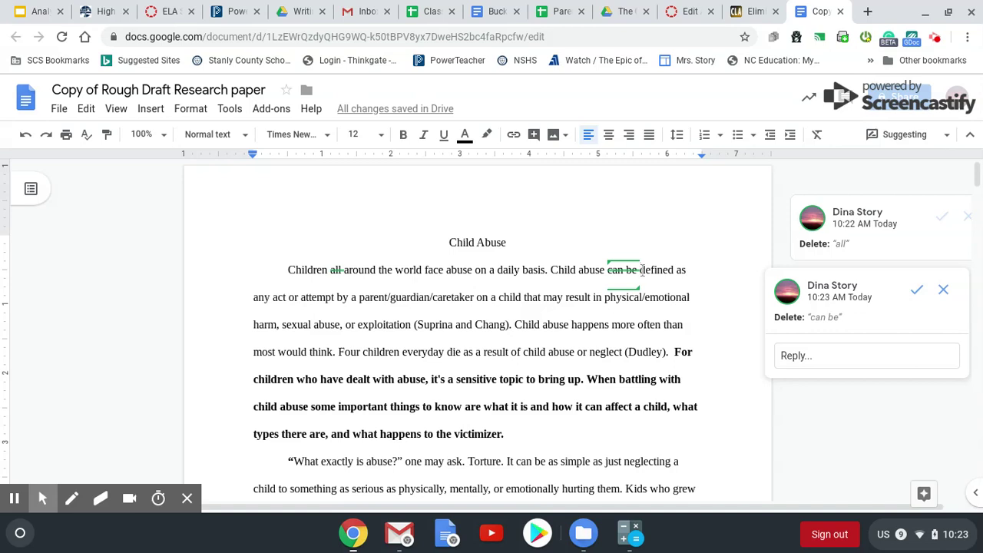
text(is)
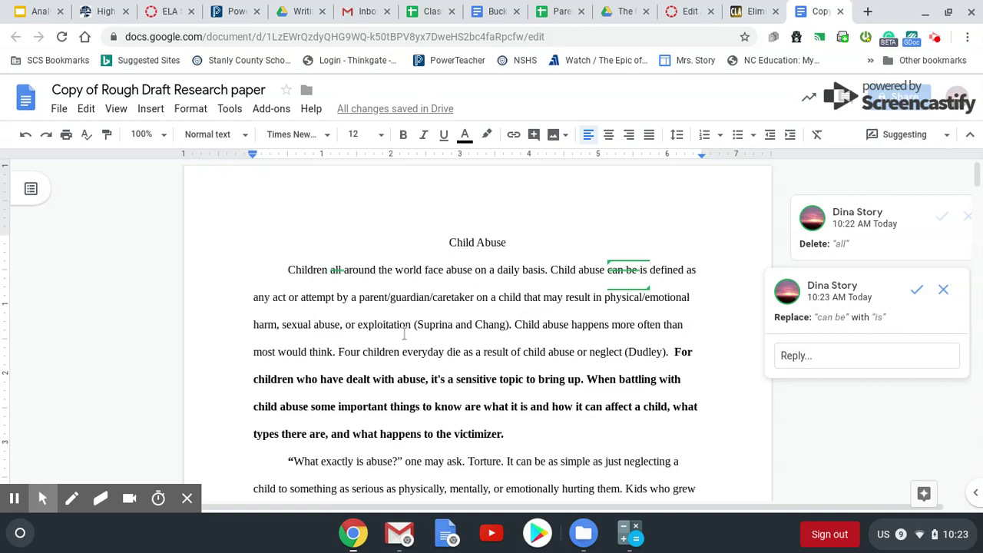
- Suggest deleting "may" before "result in physical/emotional harm" in the second sentence
click(564, 299)
double_click(564, 300)
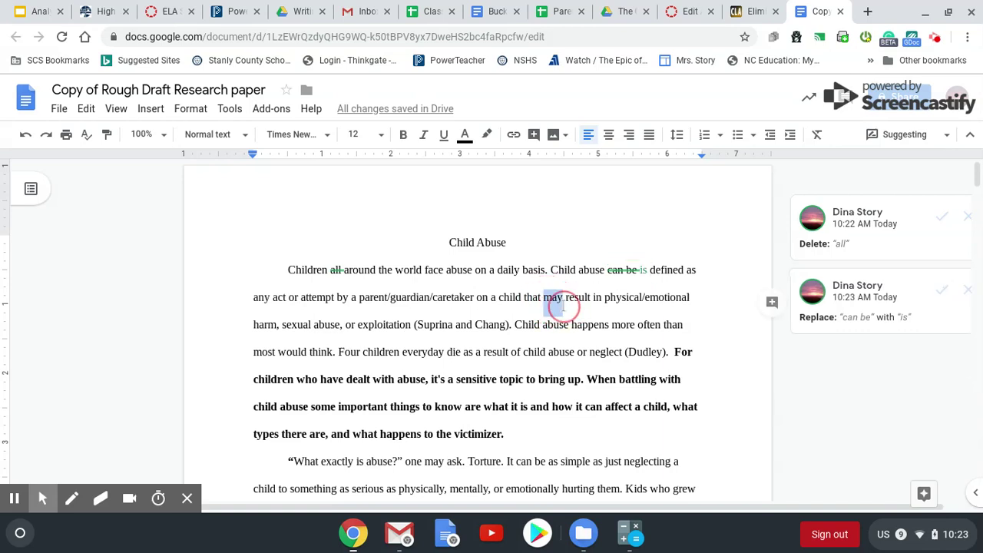
key(BackSpace)
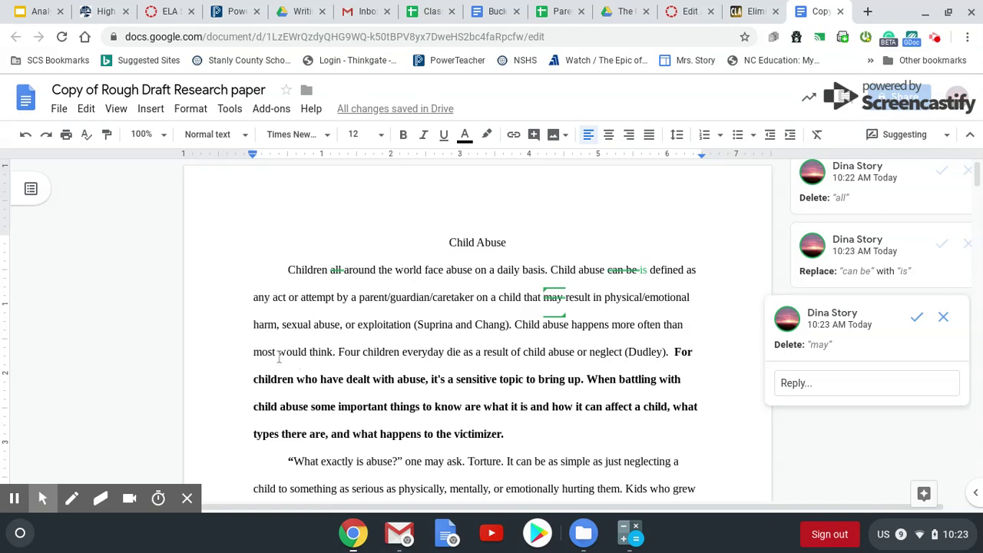
- Suggest deleting "would think" after "more often than most" and add "imagine?" before "Four children"
drag(279, 355, 335, 352)
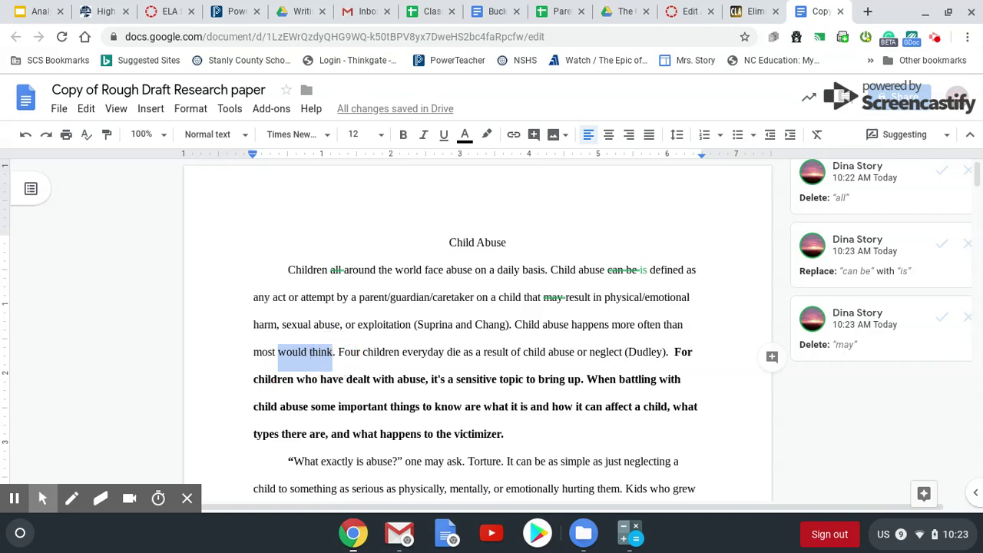
key(BackSpace)
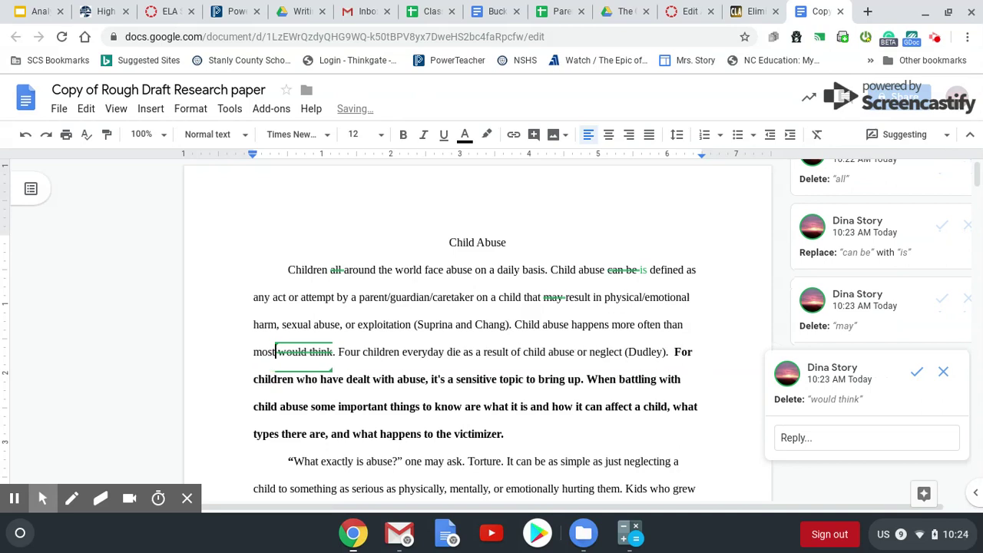
click(336, 352)
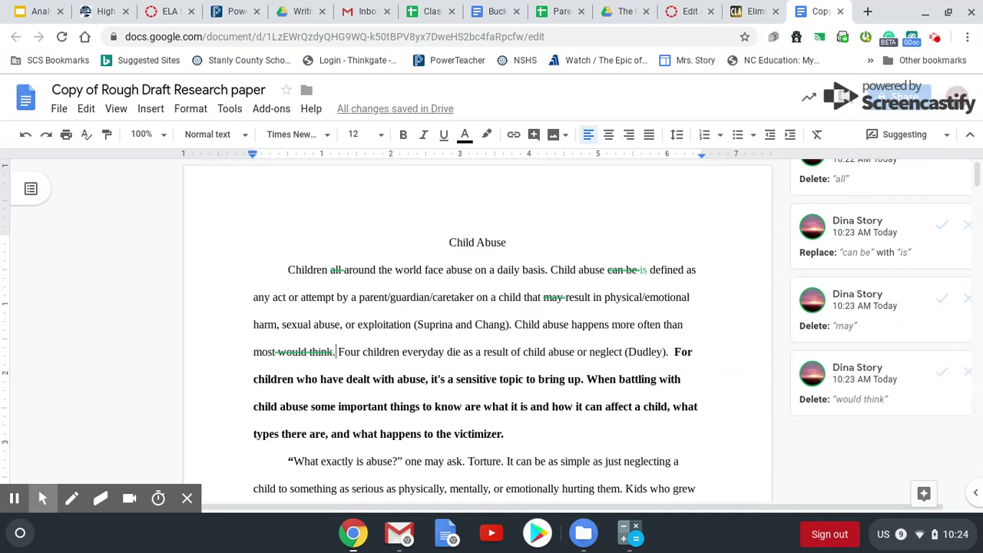
text(imagine)
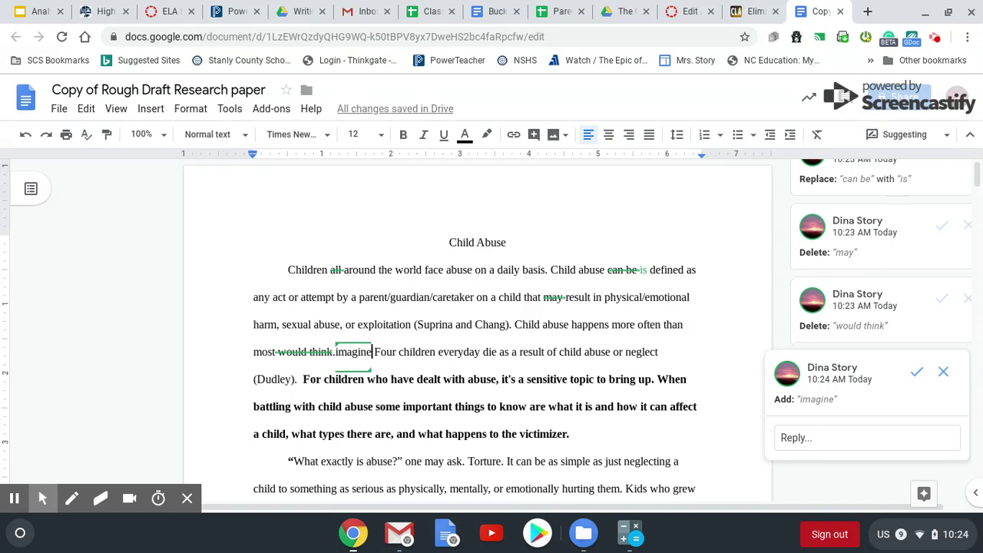
text(?)
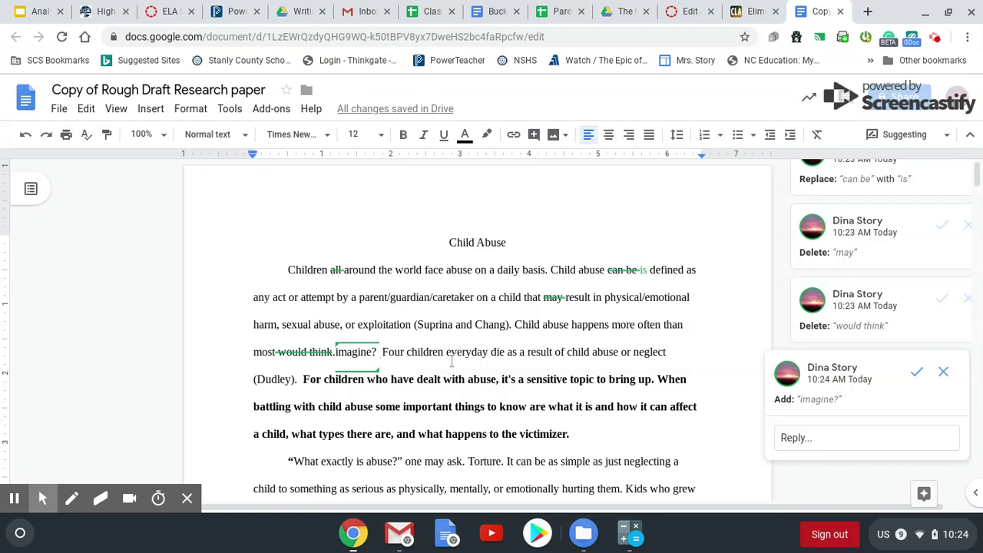
- Suggest splitting "everyday" into "every day" and moving "die" directly after "Four children"
drag(448, 356, 492, 354)
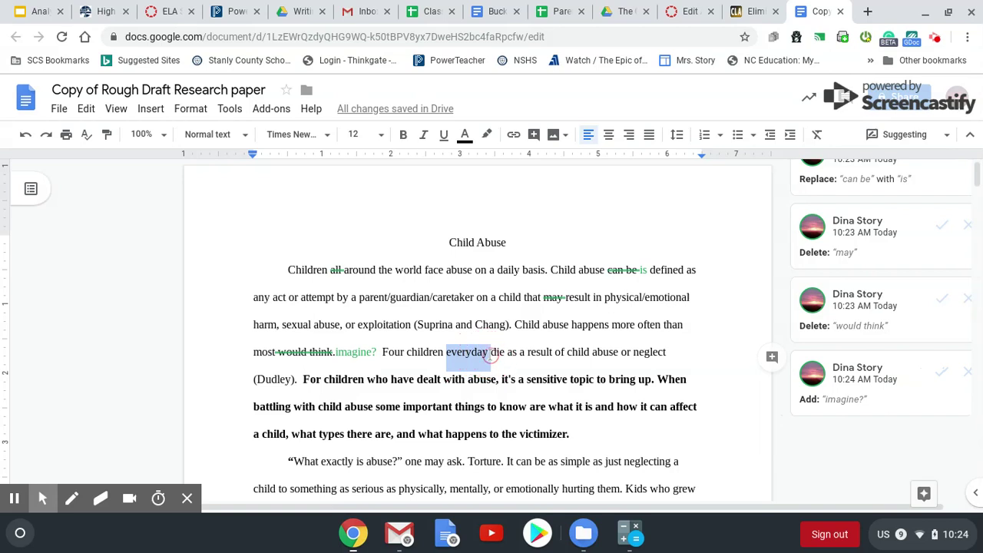
click(472, 355)
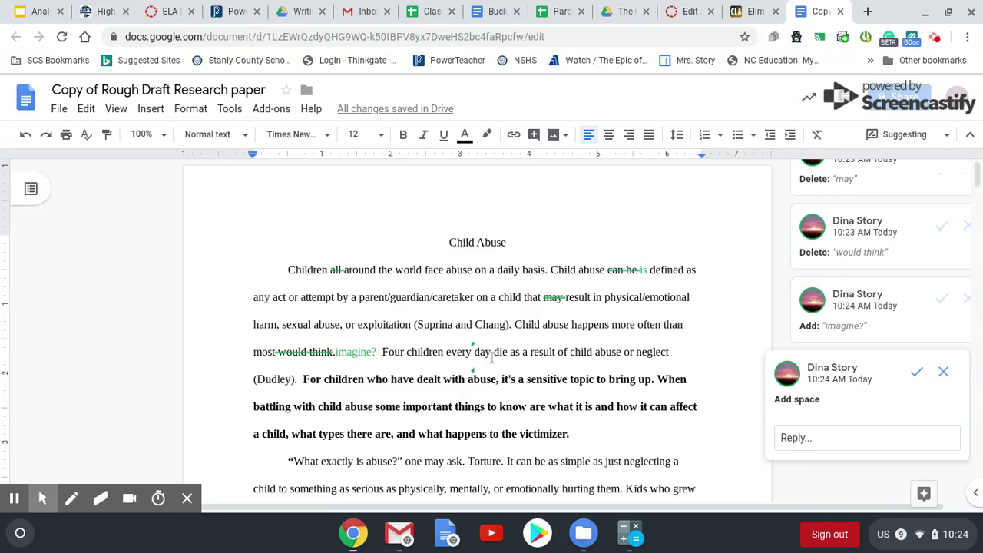
drag(490, 358, 507, 356)
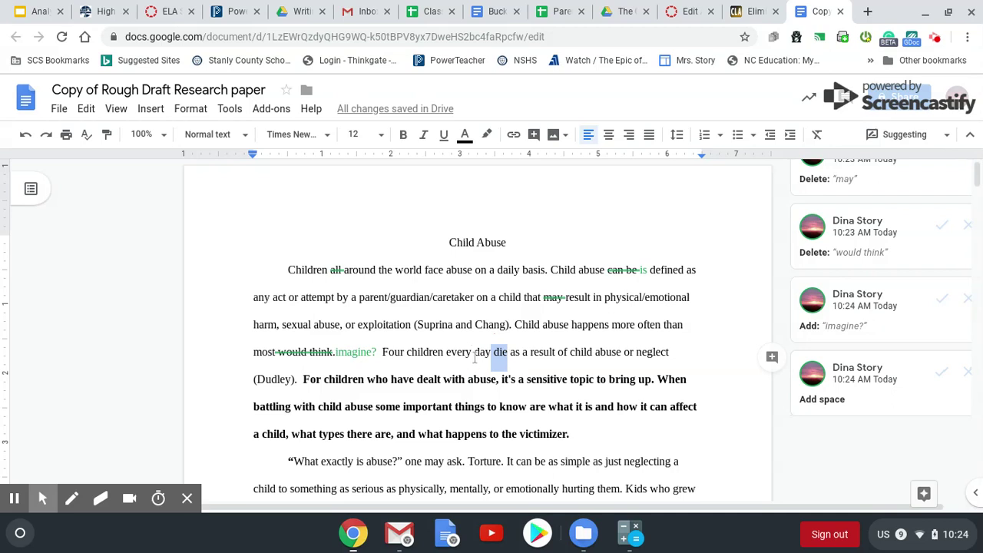
key(BackSpace)
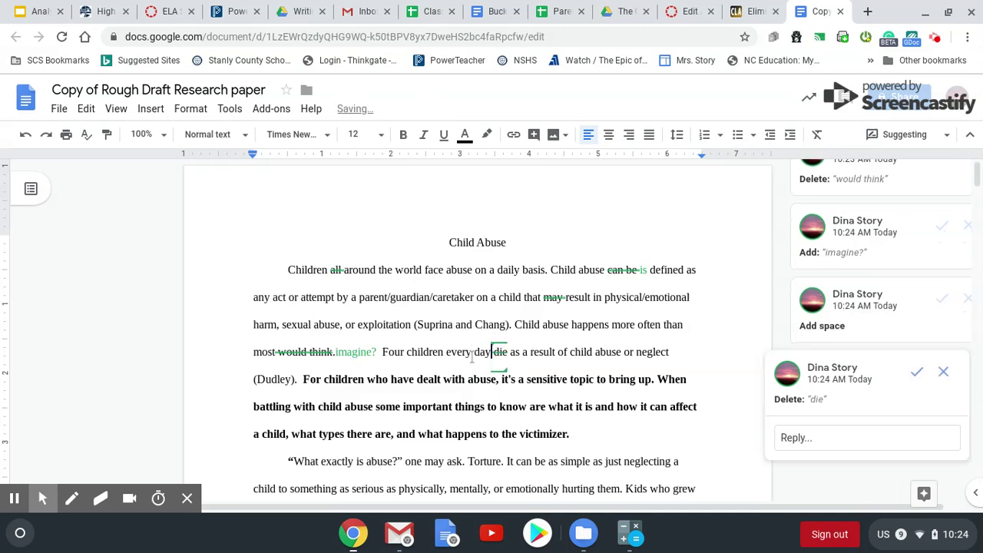
click(445, 354)
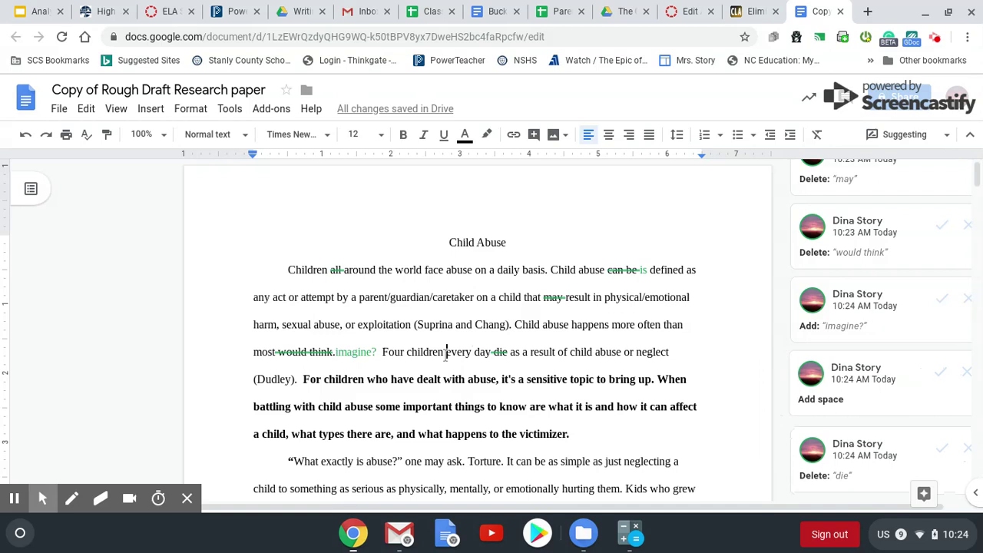
text(die)
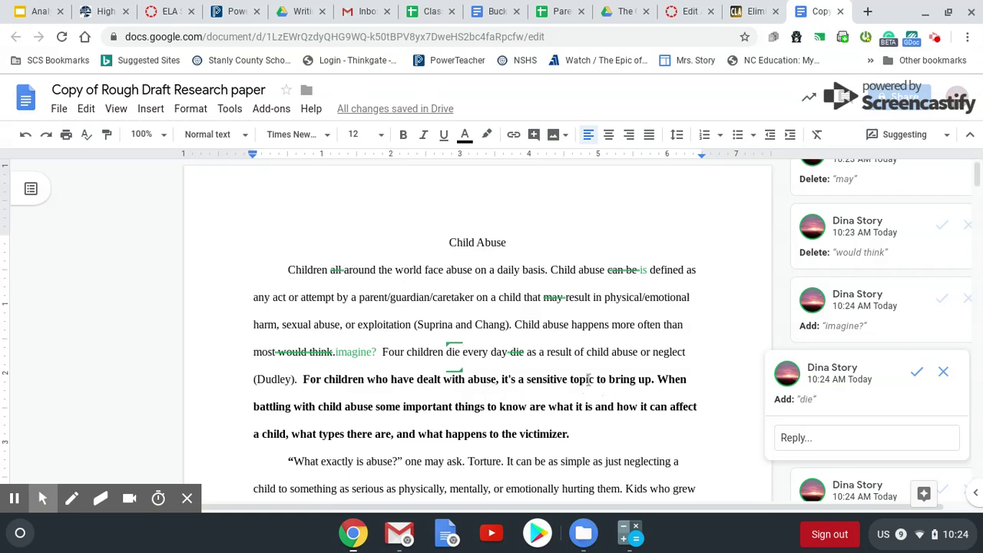
- Suggest deleting "to bring up" after "it's a sensitive topic" in the bold sentence
drag(597, 378, 651, 377)
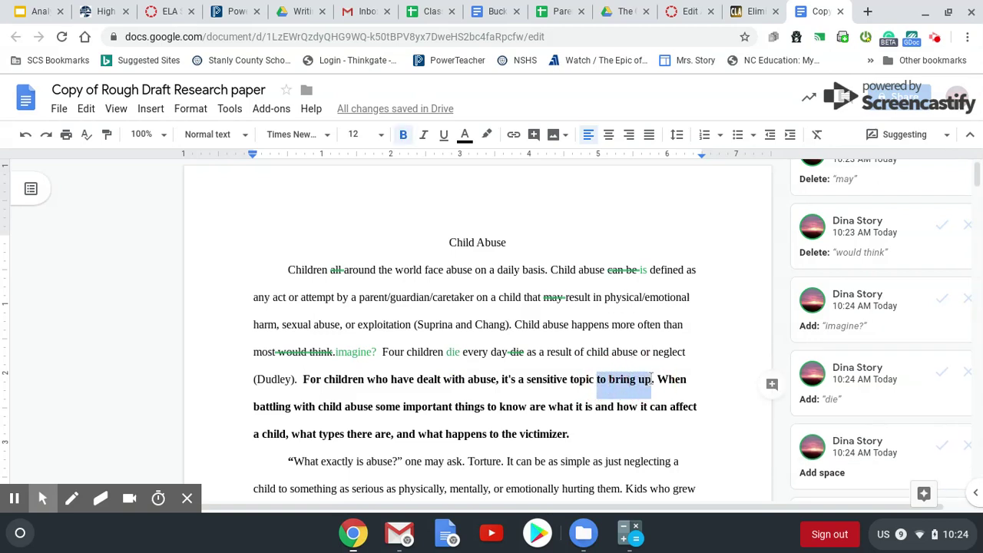
key(BackSpace)
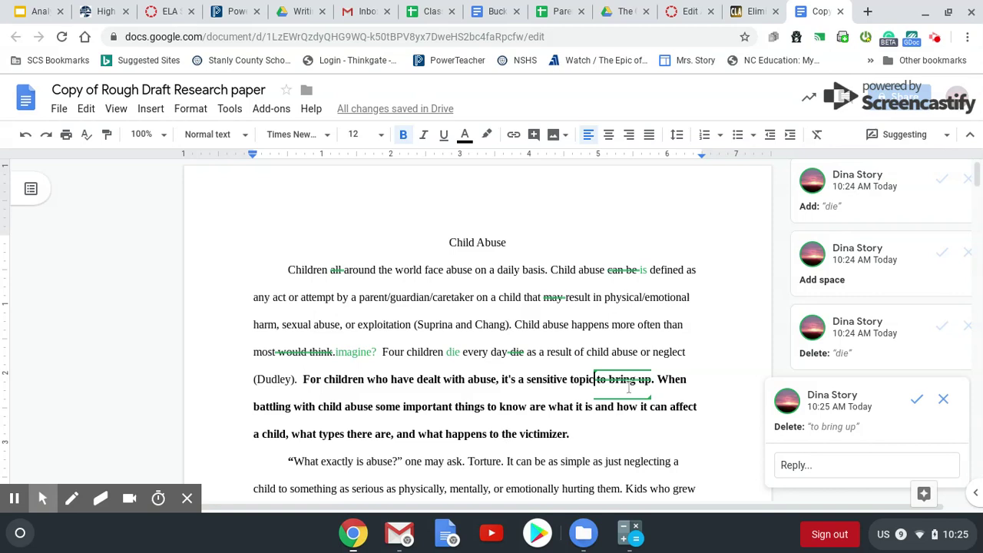
click(391, 435)
text(,)
- Suggest deleting "with" after "When battling" and "some" before "important things" in the bold thesis sentence
drag(295, 411, 319, 409)
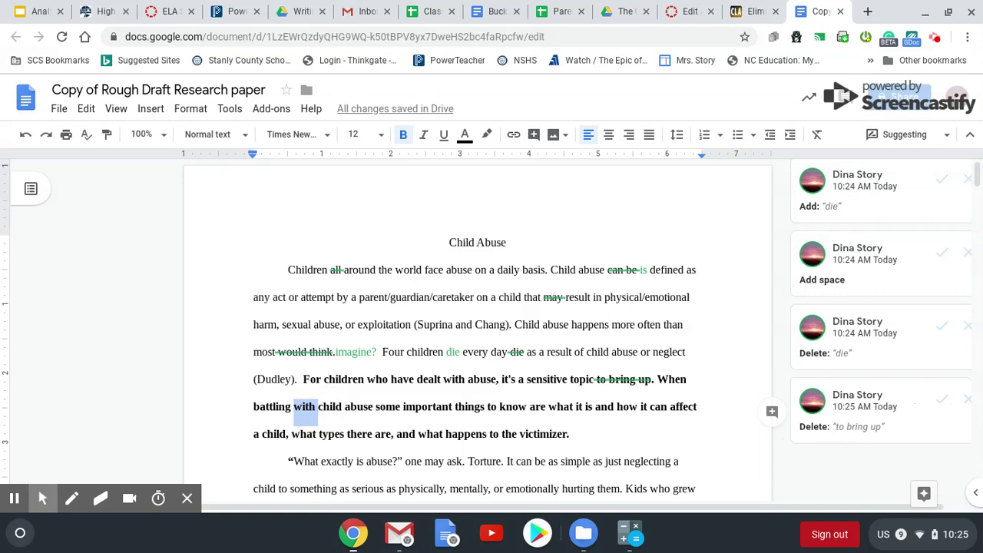
key(Return)
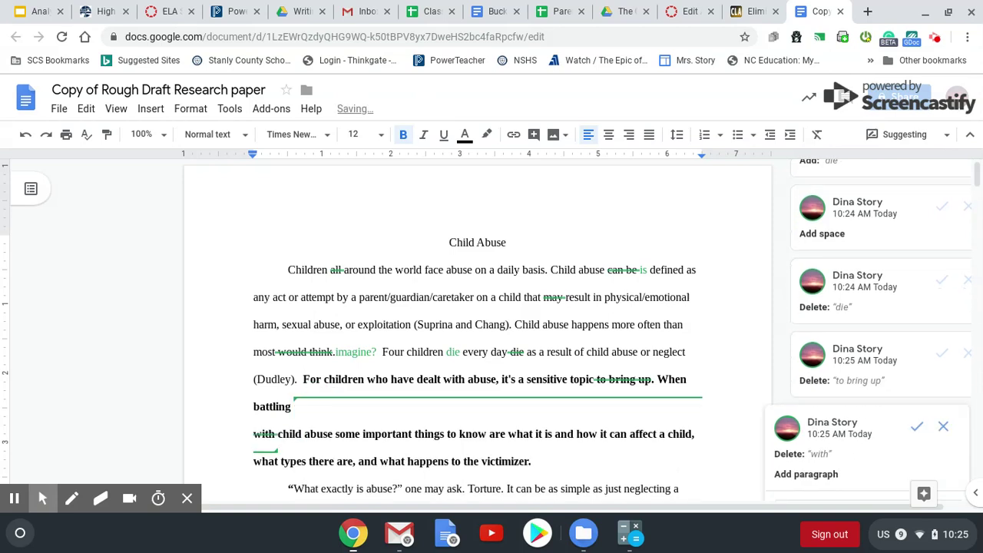
key(BackSpace)
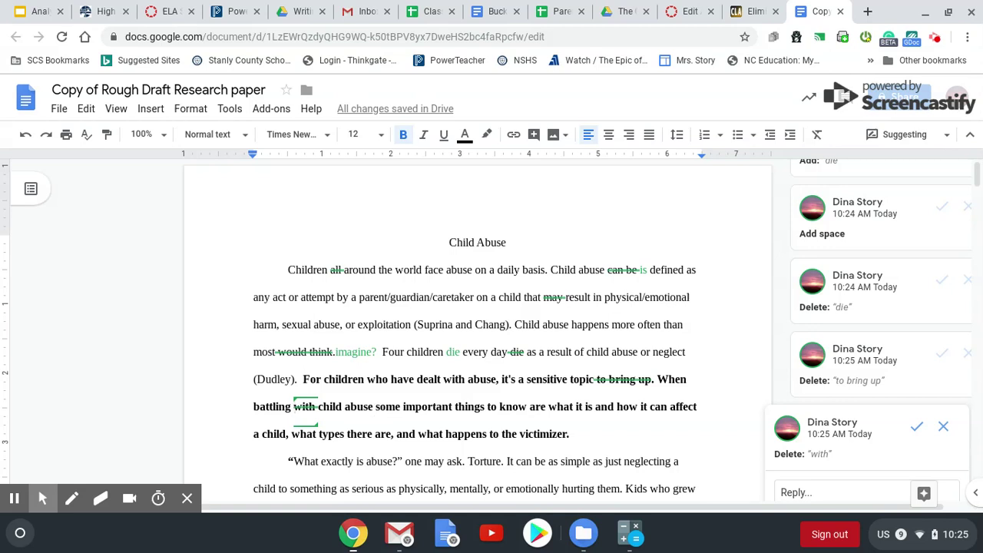
drag(376, 407, 402, 413)
key(BackSpace)
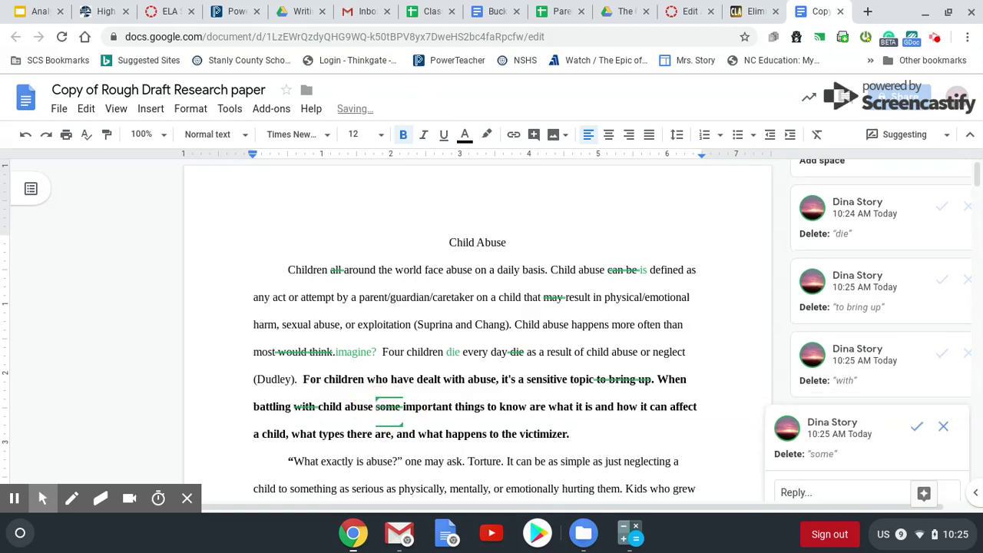
- Suggest inserting "it is" at the start of the word "important" in the thesis sentence
click(406, 408)
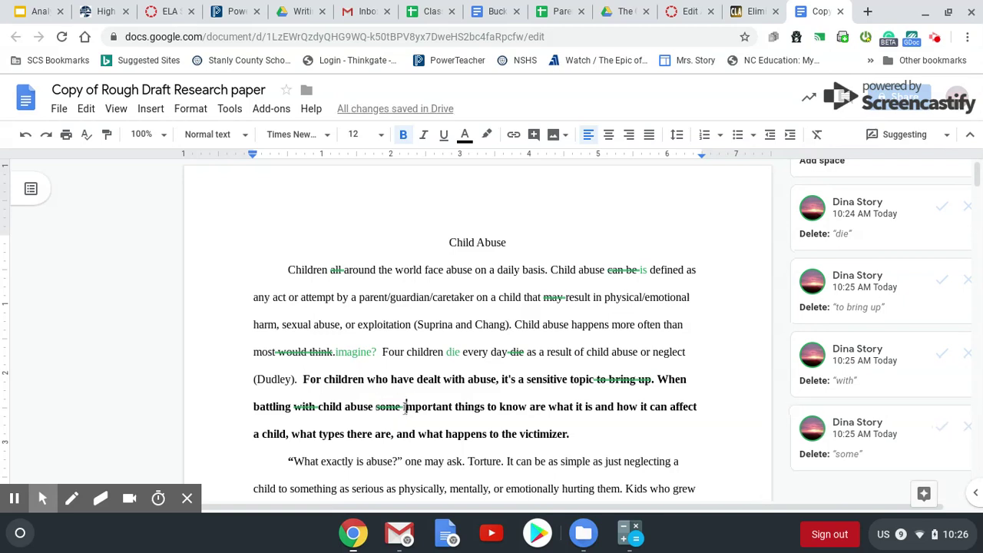
text(it)
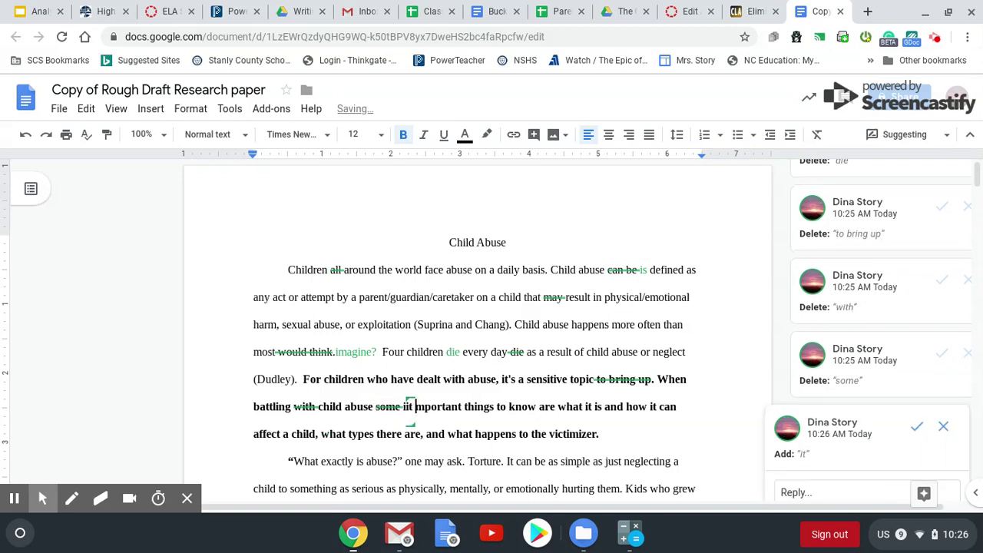
key(BackSpace)
key(BackSpace)
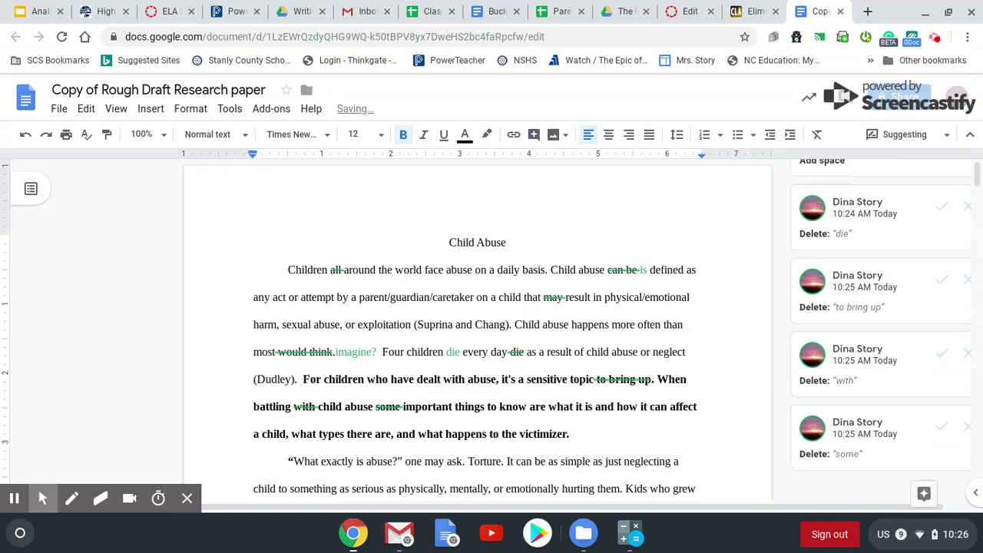
text(it is)
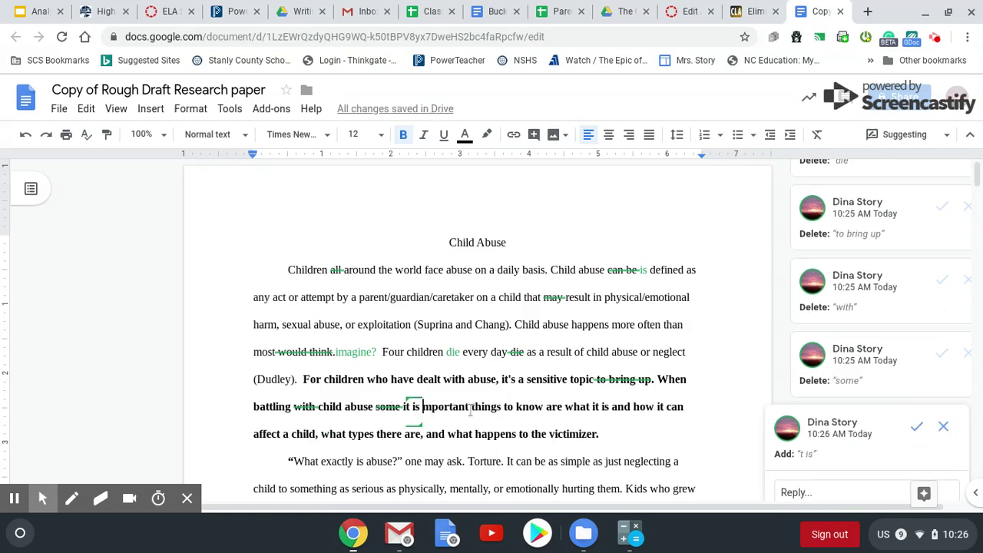
- Suggest deleting "things" after "important" and "are" after "to know" in the bold thesis sentence
drag(471, 411, 502, 413)
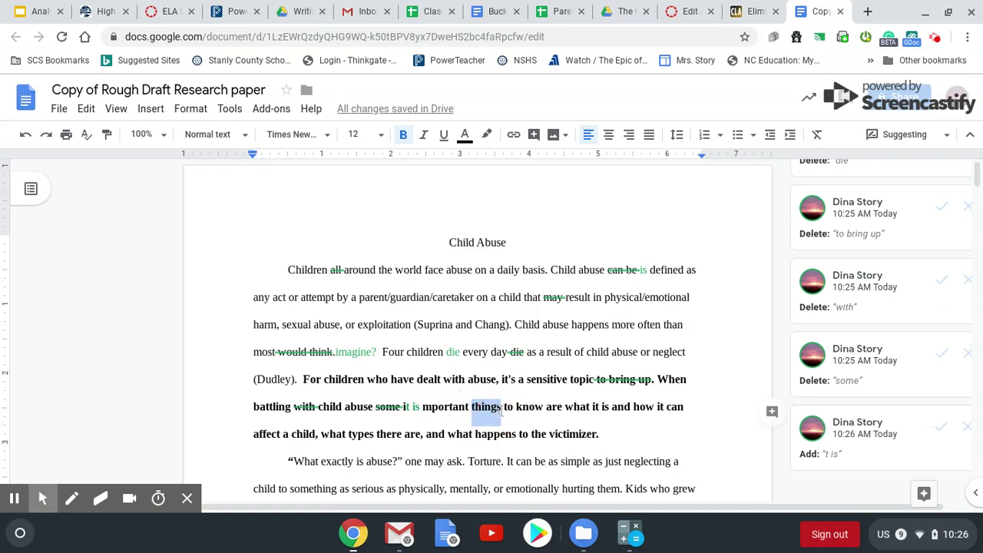
key(BackSpace)
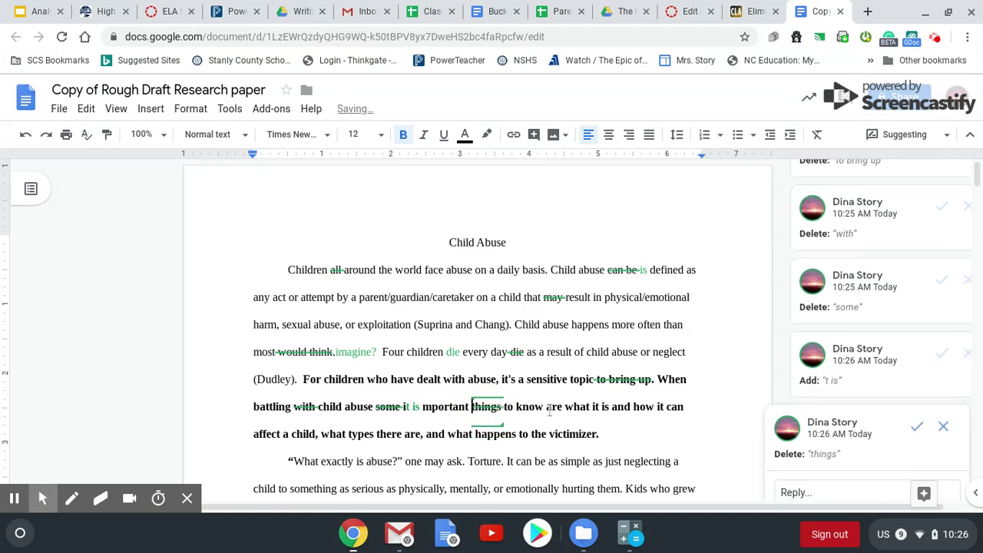
click(548, 411)
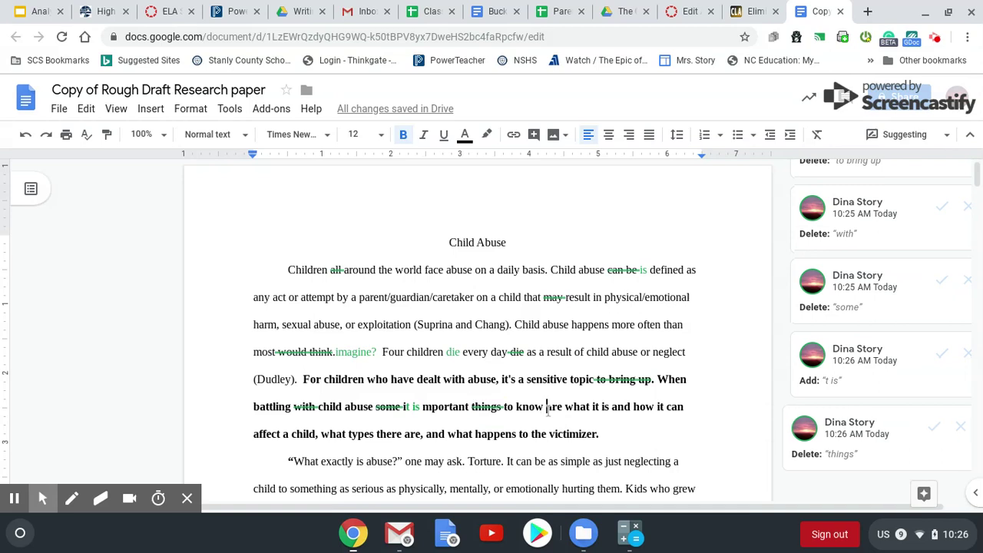
drag(548, 412, 569, 419)
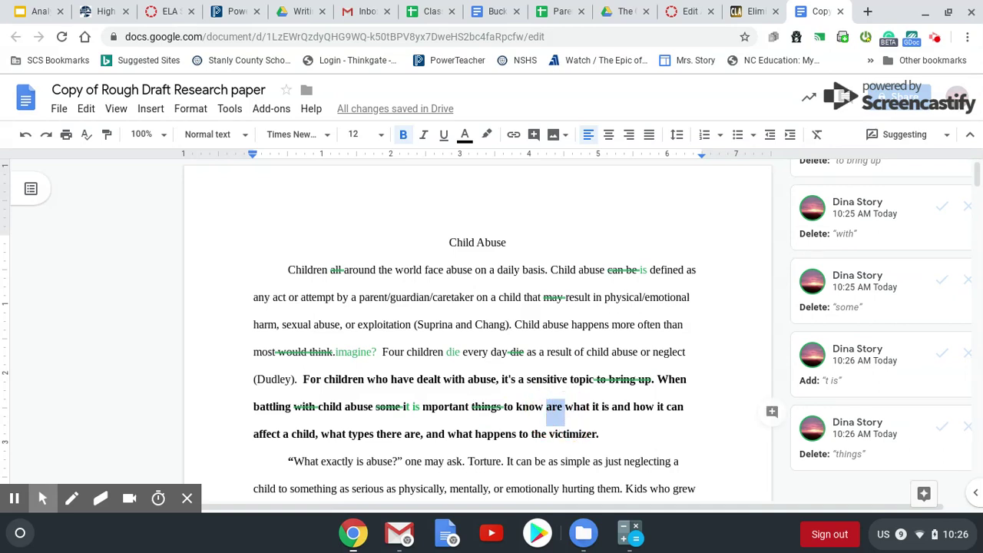
key(BackSpace)
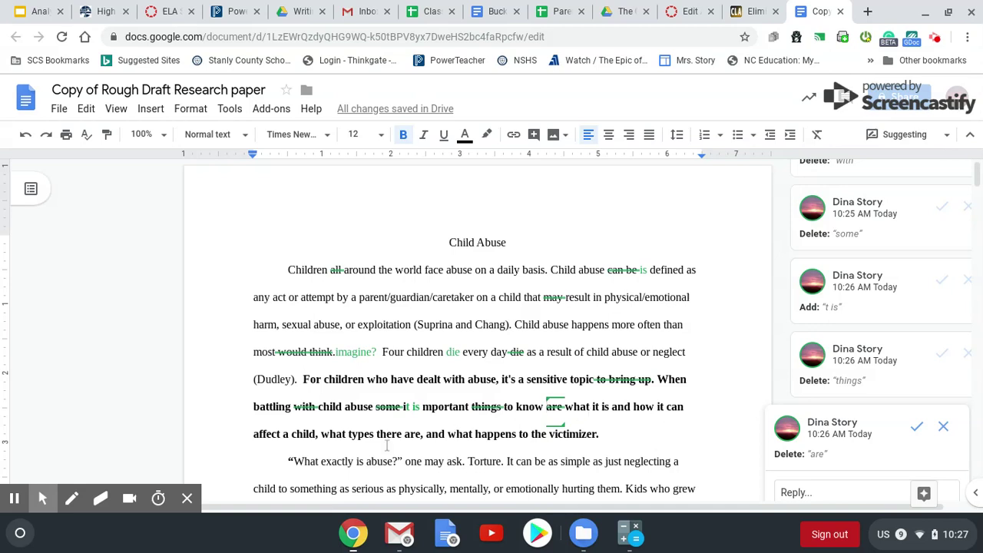
- Suggest inserting "the types of abuse, the" after the deleted "are" in the thesis sentence
click(569, 408)
text(the types of aby)
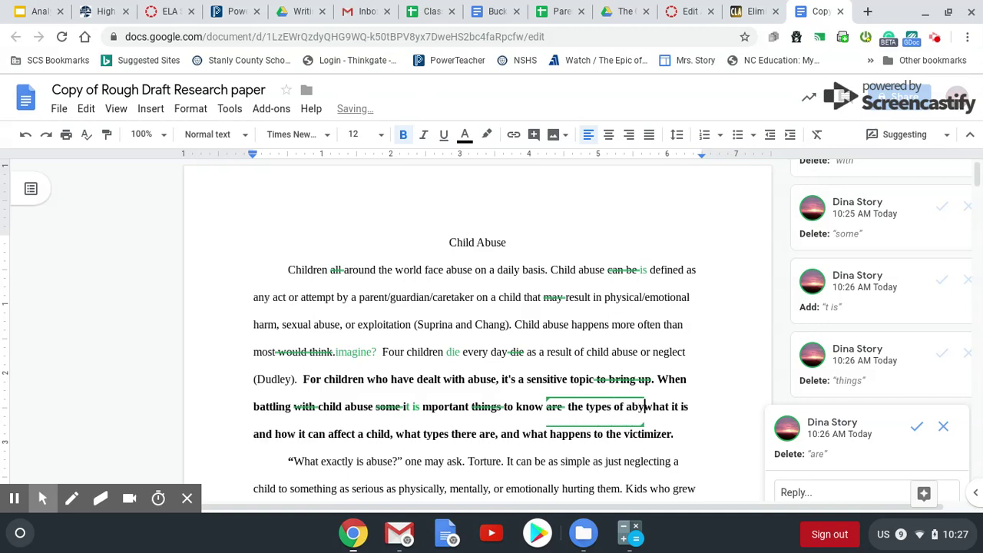
key(BackSpace)
key(BackSpace)
key(BackSpace)
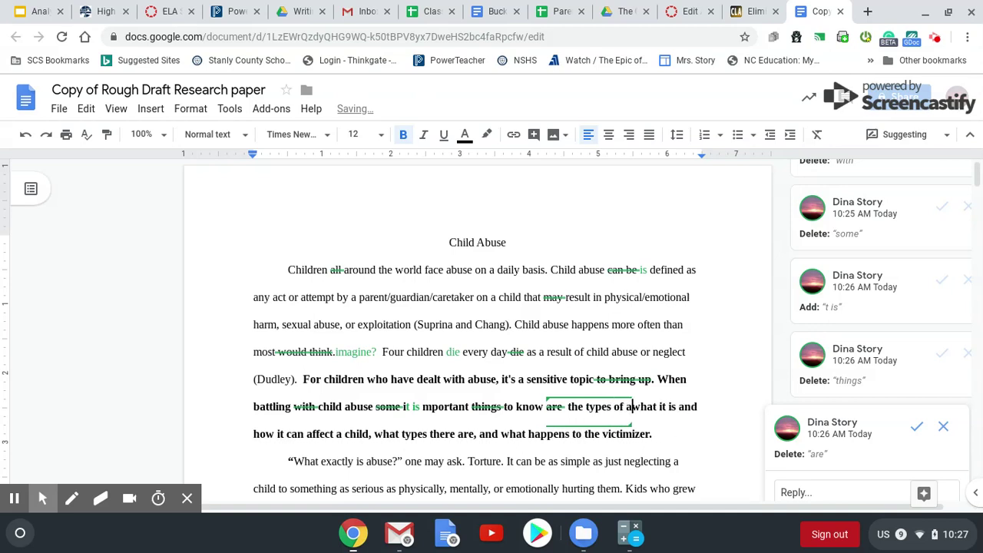
text(abuse, the)
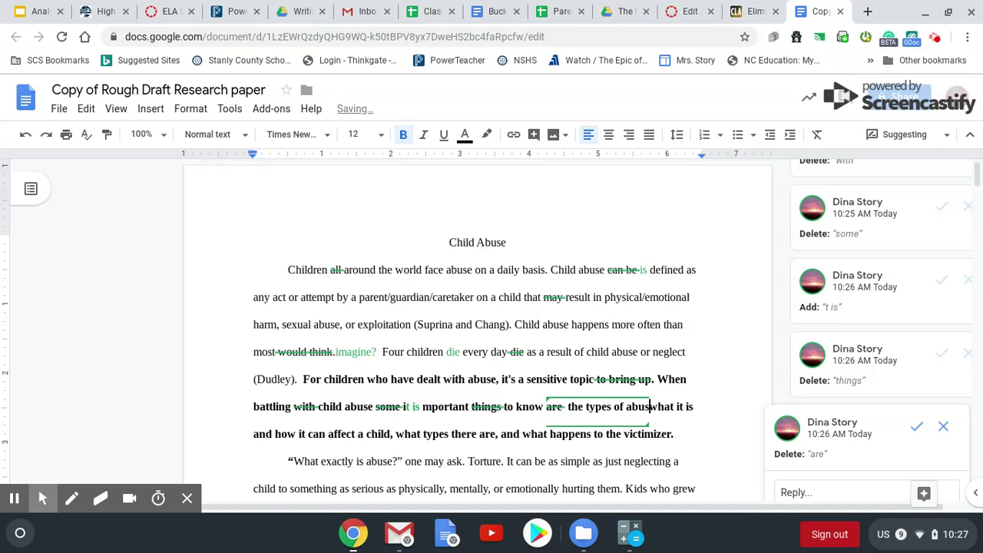
- Continue the suggested thesis wording with "effects on th victims, and"
text( eff)
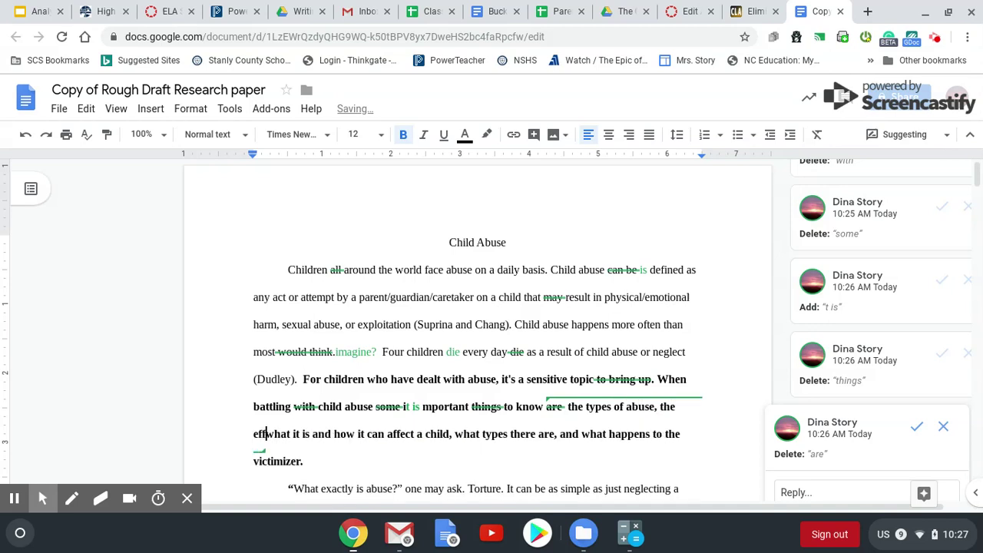
text(ects)
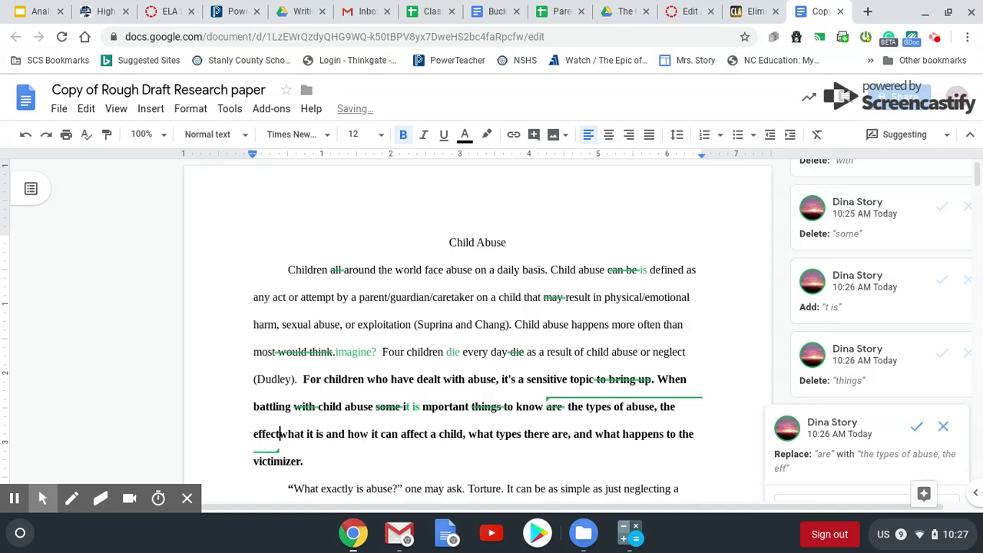
text( of)
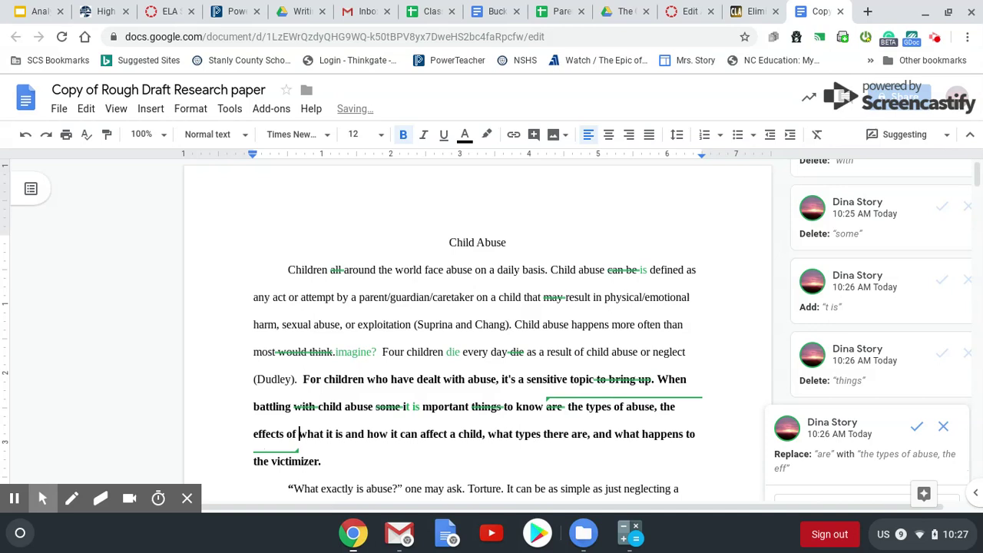
key(BackSpace)
key(BackSpace)
text(th evic)
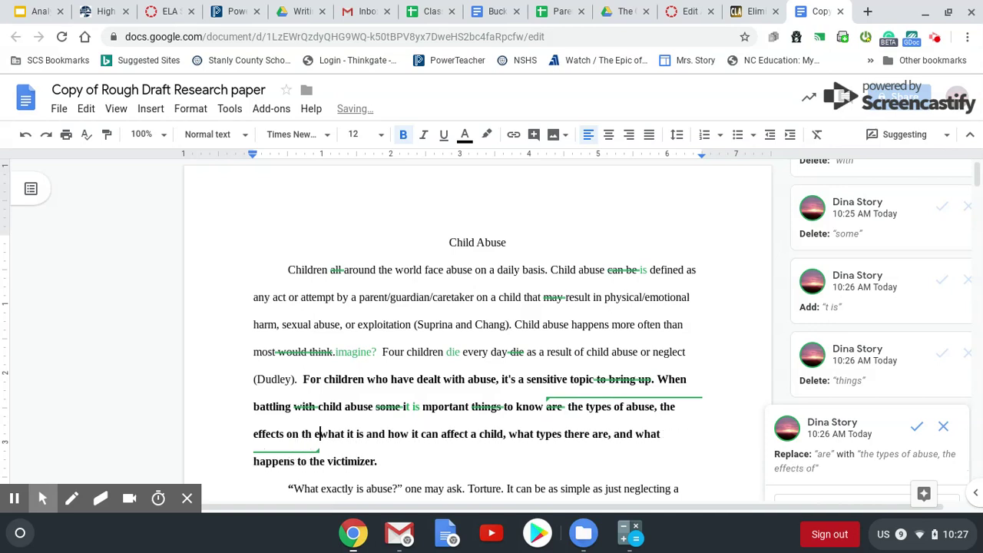
key(BackSpace)
key(BackSpace)
key(BackSpace)
key(BackSpace)
text(vic)
text(tims, )
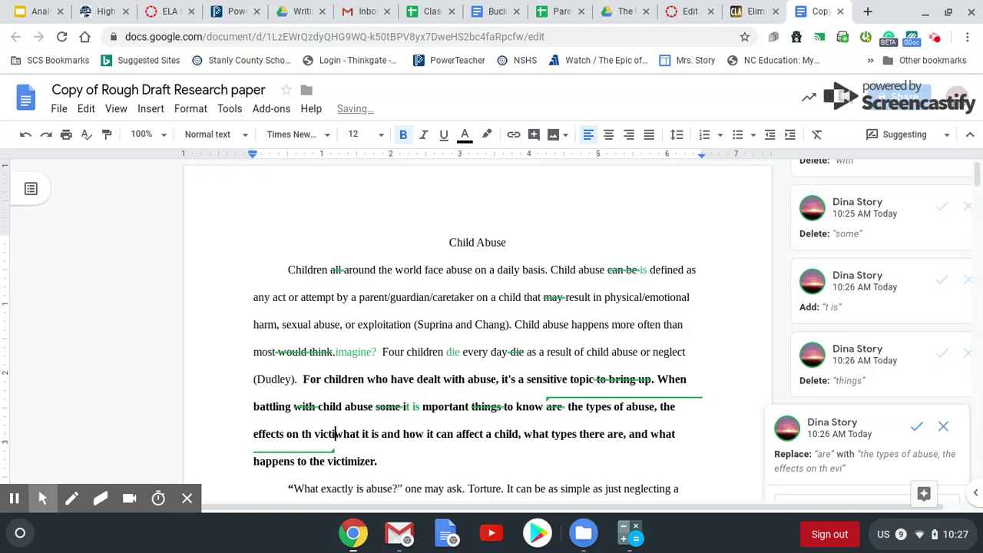
text(and)
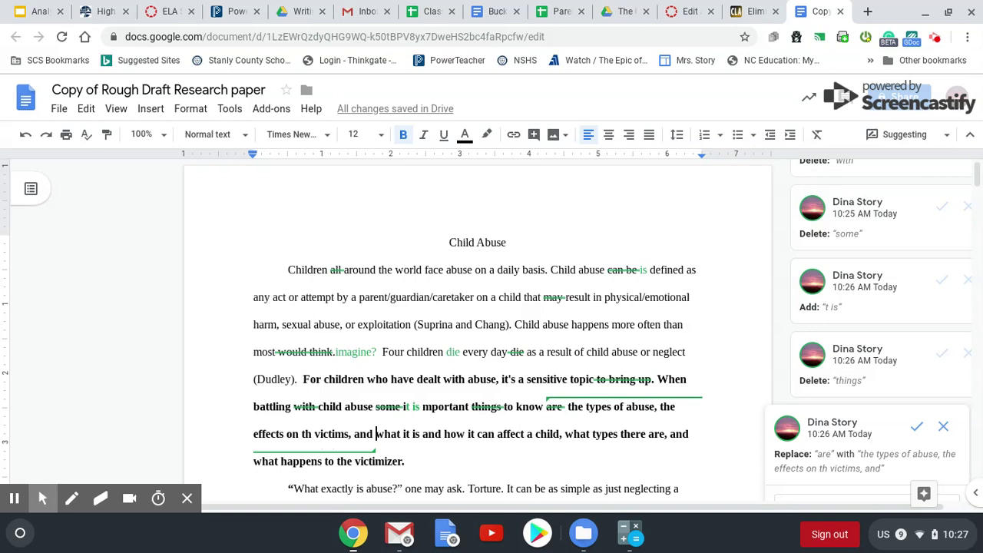
- Finish the suggested thesis wording with "the consequences for the victimzer."
text(the consequeces)
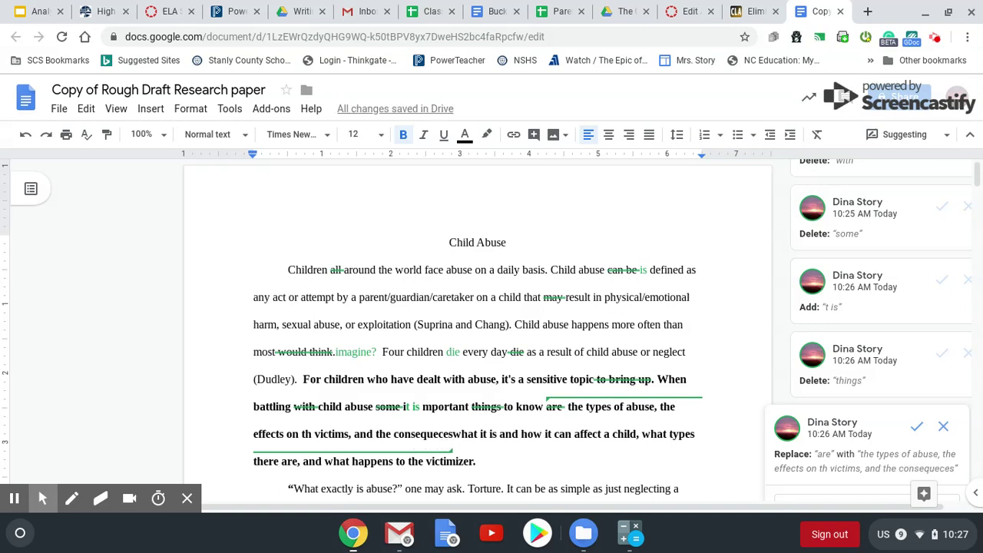
key(BackSpace)
key(BackSpace)
key(BackSpace)
text(nces)
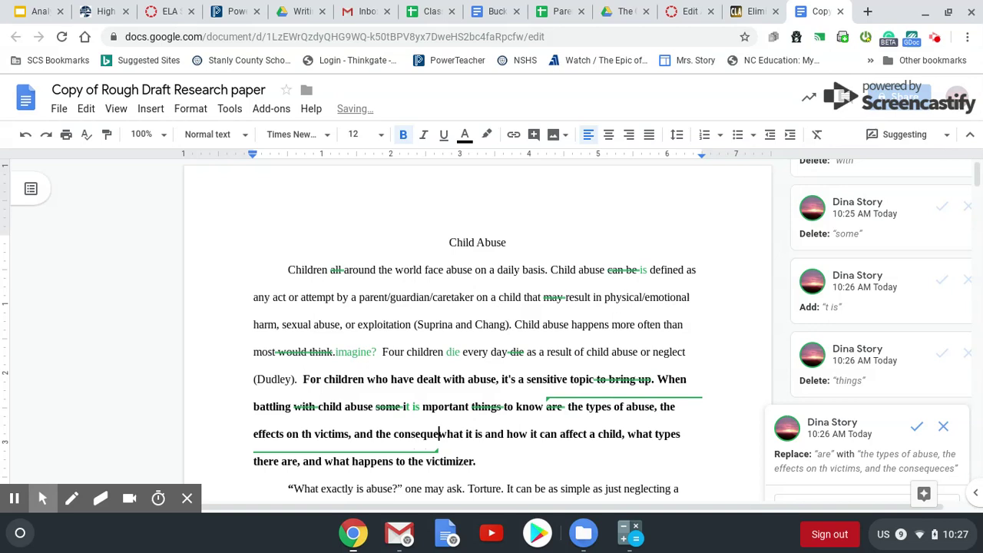
text( for the)
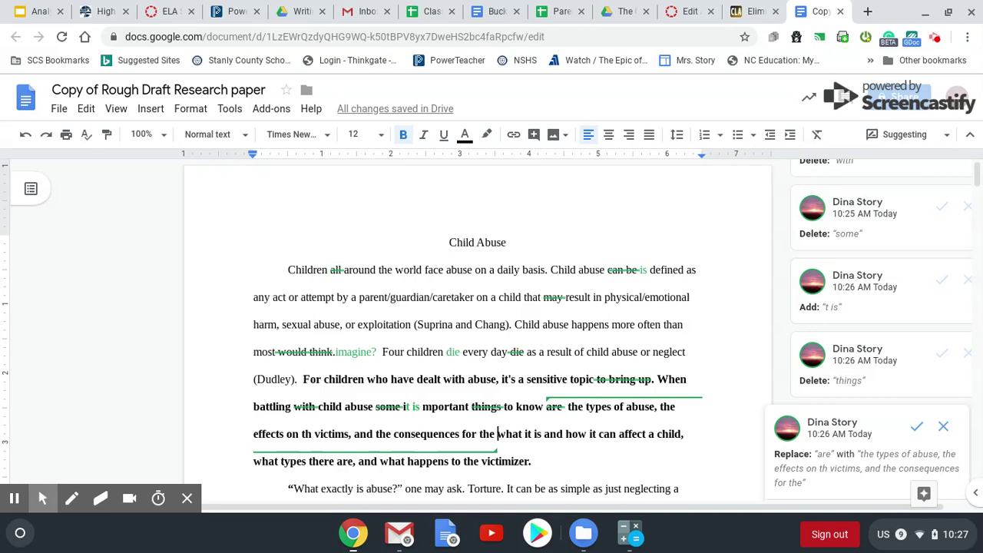
text(vict)
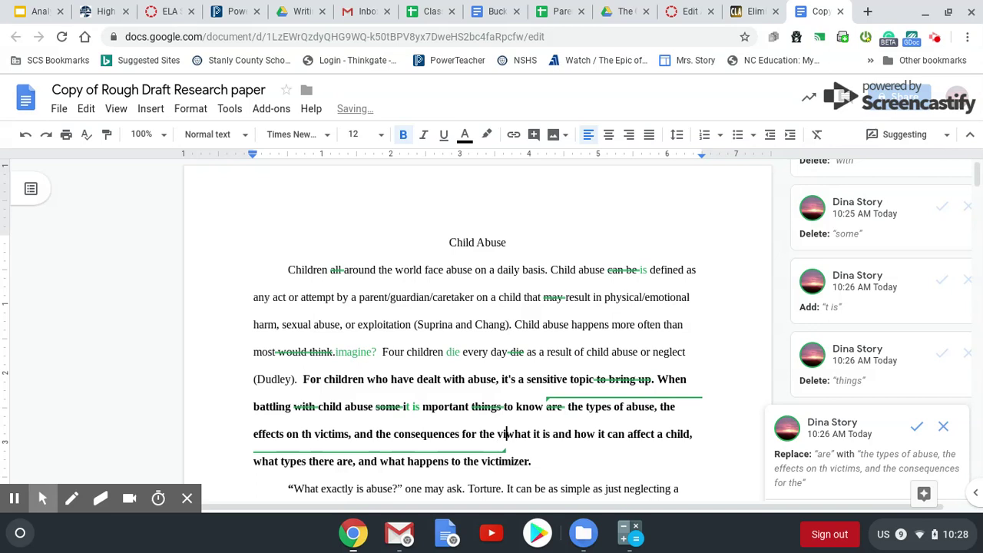
text(im)
text(zer)
text(s.)
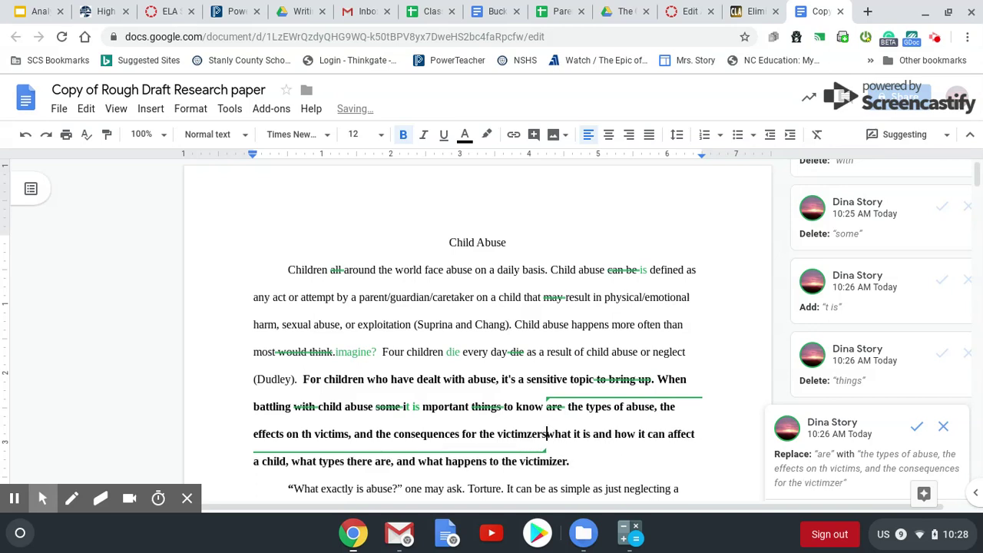
key(BackSpace)
key(BackSpace)
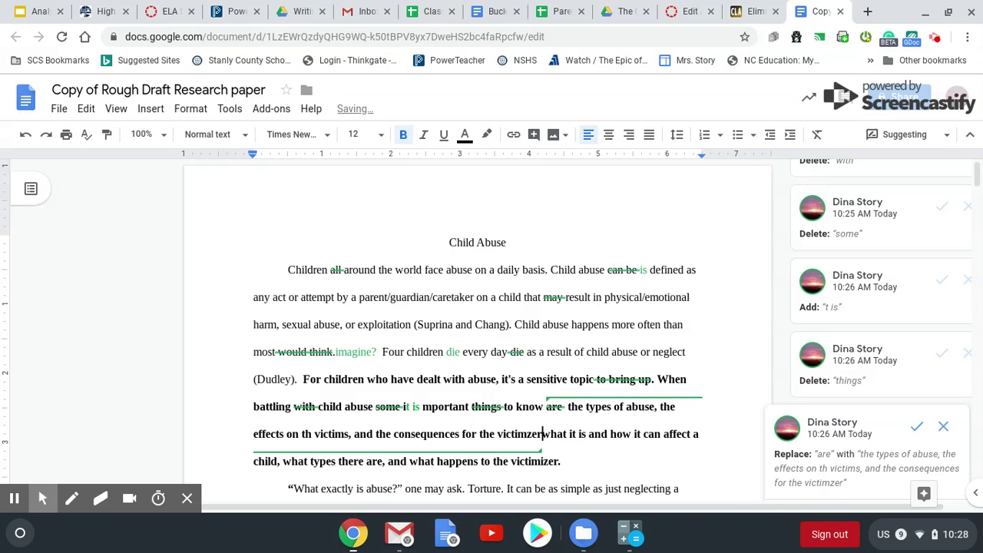
text(.)
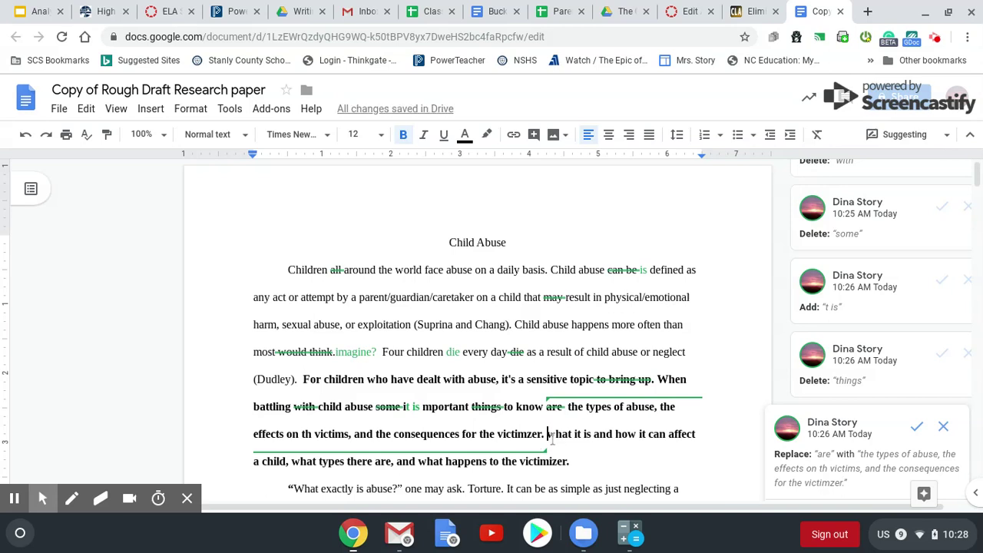
- Suggest deleting the old ending from "what it is and how" through "the victimizer.", and correct "th victims" to "the victims"
drag(548, 438, 570, 467)
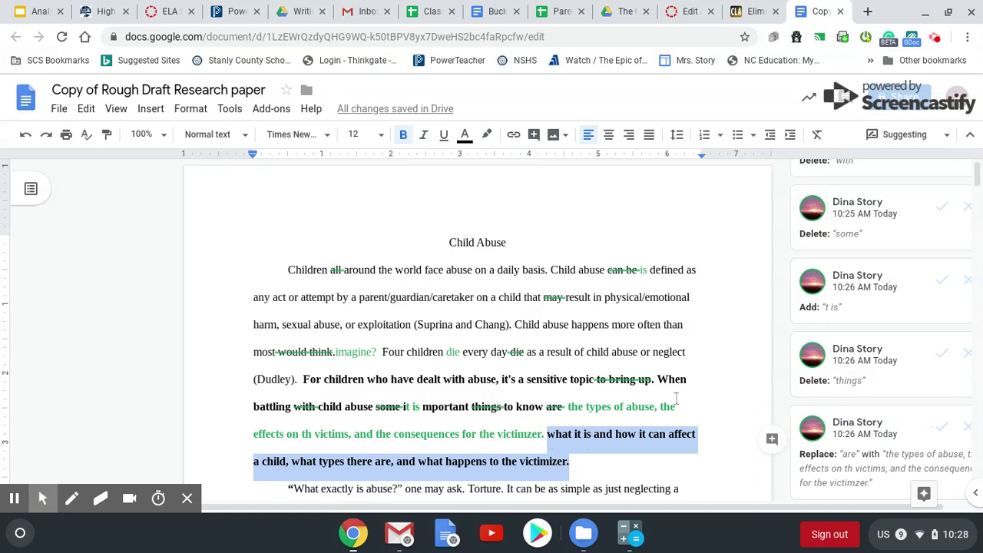
key(BackSpace)
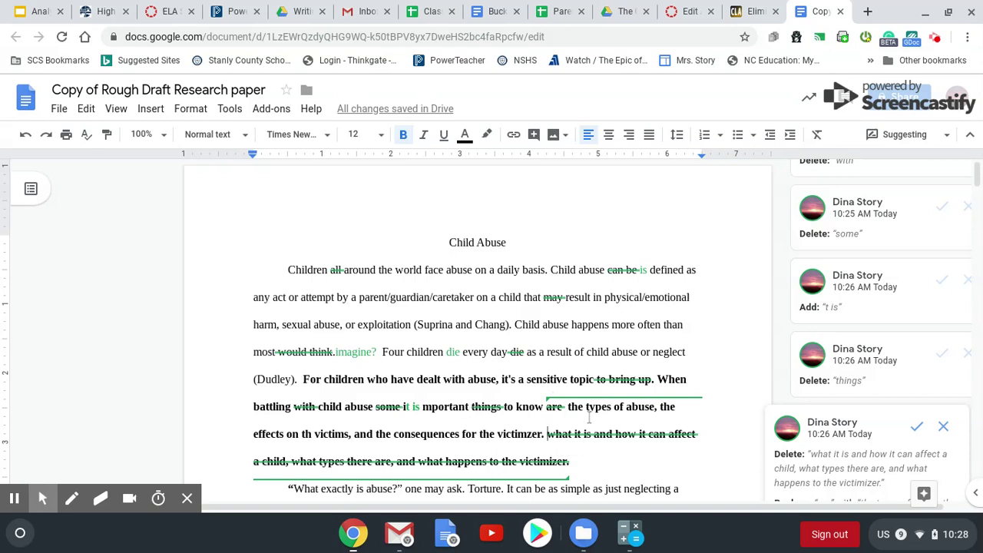
click(311, 434)
text(e)
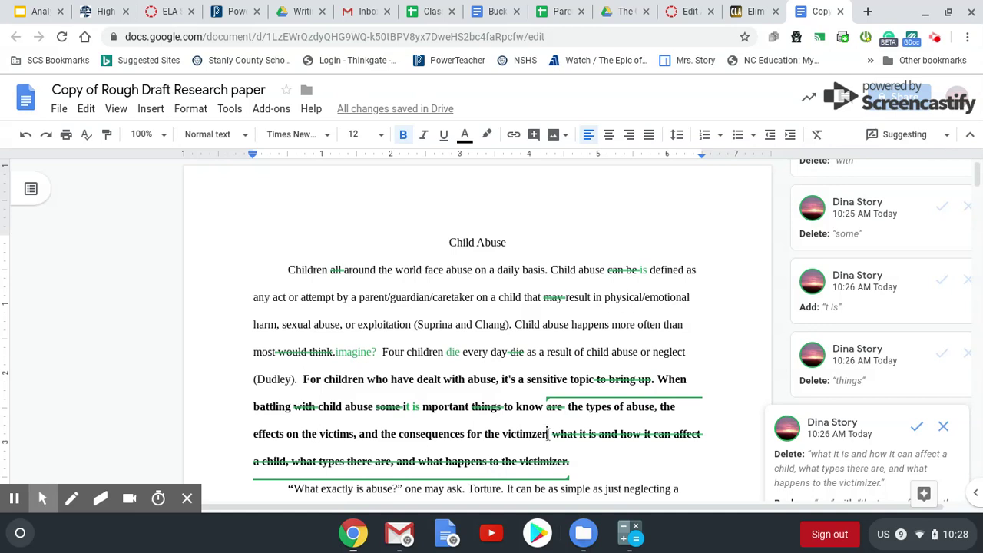
- Replace "victimzer" with "abuser" at the end of the newly suggested thesis wording, keeping the closing period
key(BackSpace)
key(BackSpace)
key(BackSpace)
key(BackSpace)
key(BackSpace)
key(BackSpace)
key(BackSpace)
key(BackSpace)
key(BackSpace)
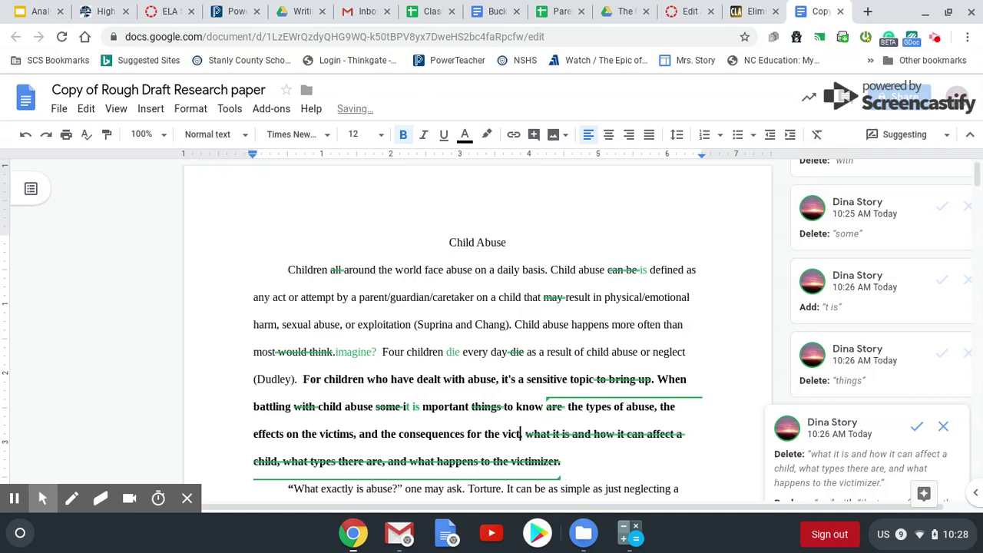
text(abuser)
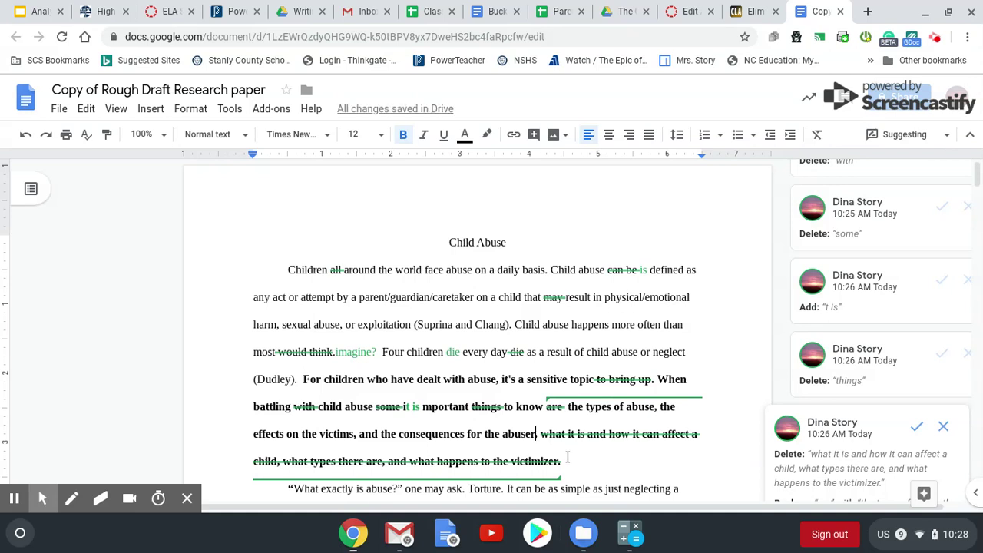
text(.)
text(.)
- Check the document's word count and close the result
click(230, 110)
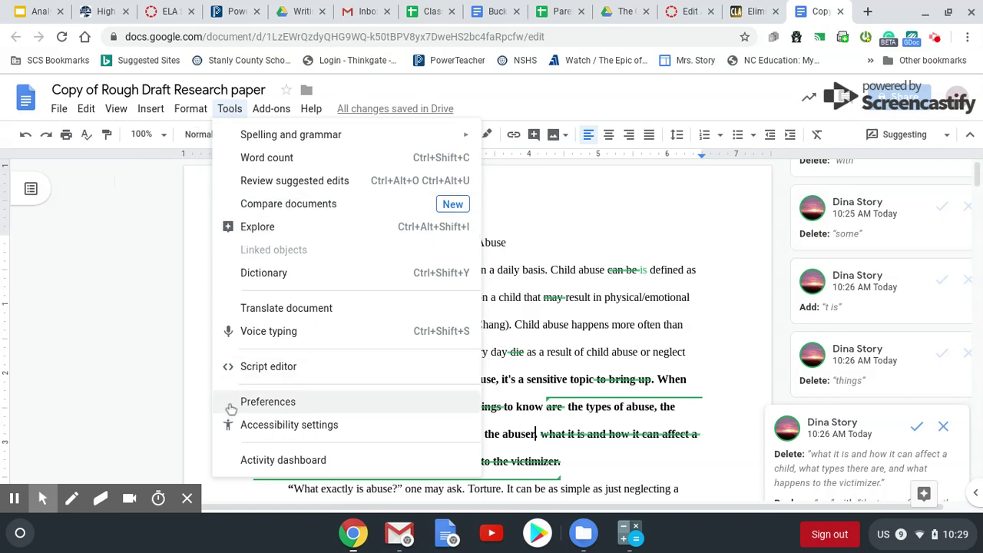
click(266, 159)
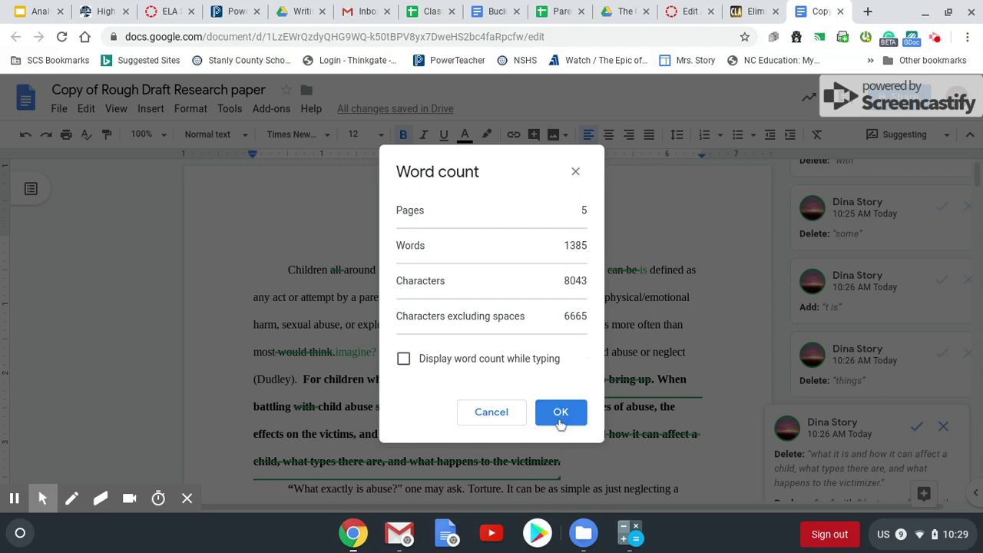
click(575, 172)
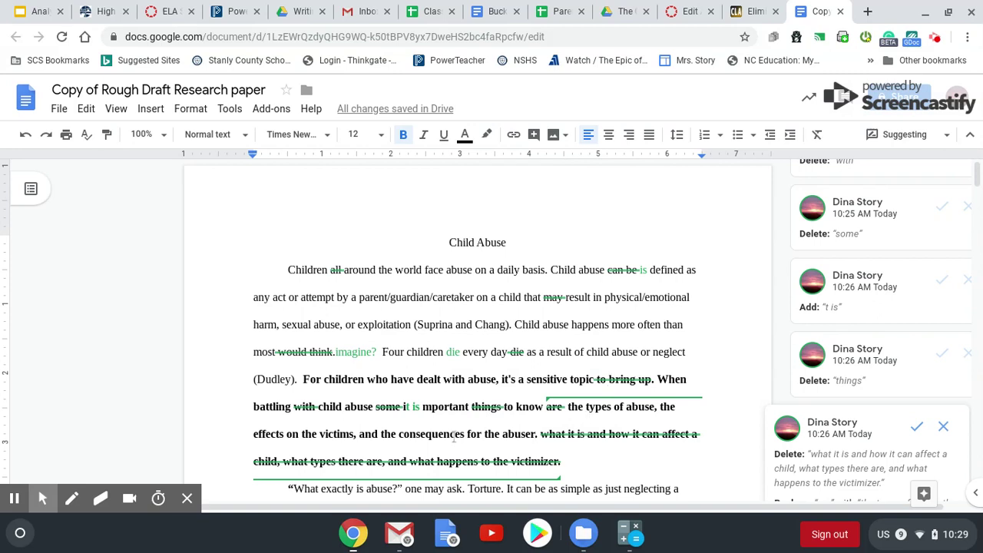
scroll(454, 436, down, 5)
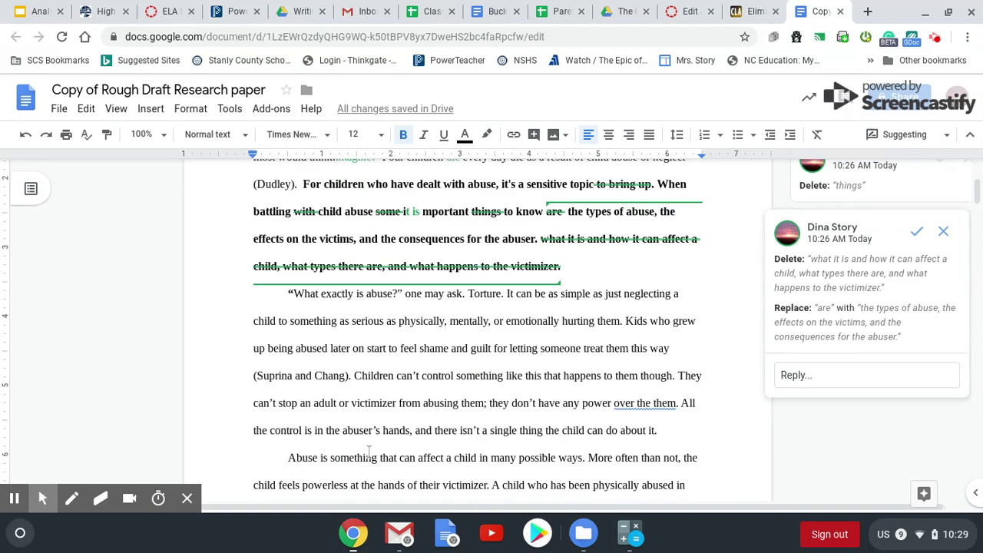
scroll(368, 451, up, 4)
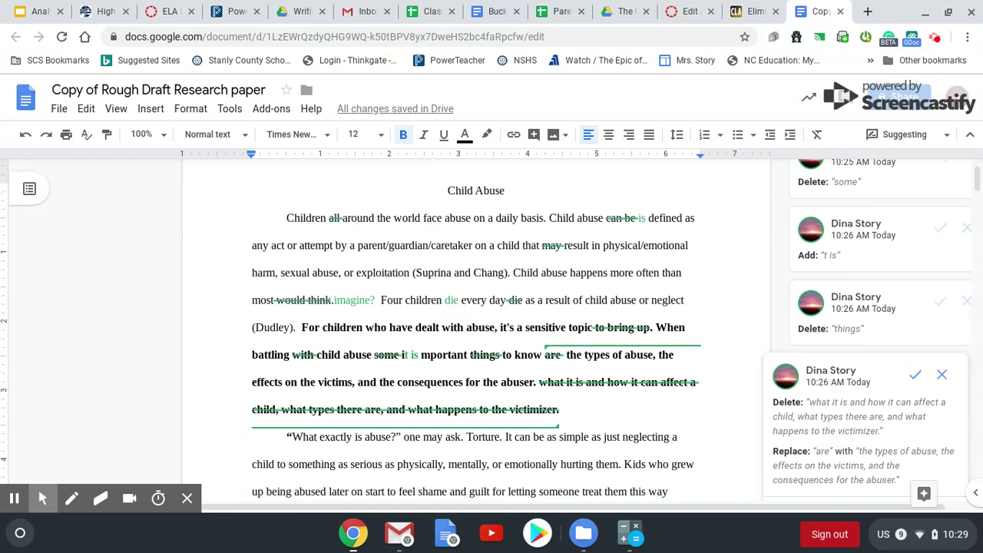
scroll(720, 467, down, 4)
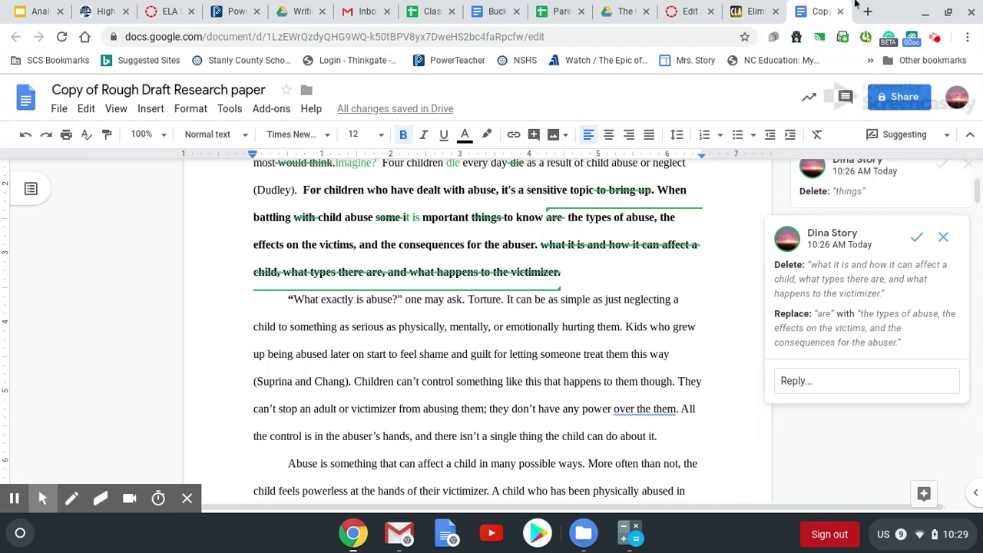
text(.)
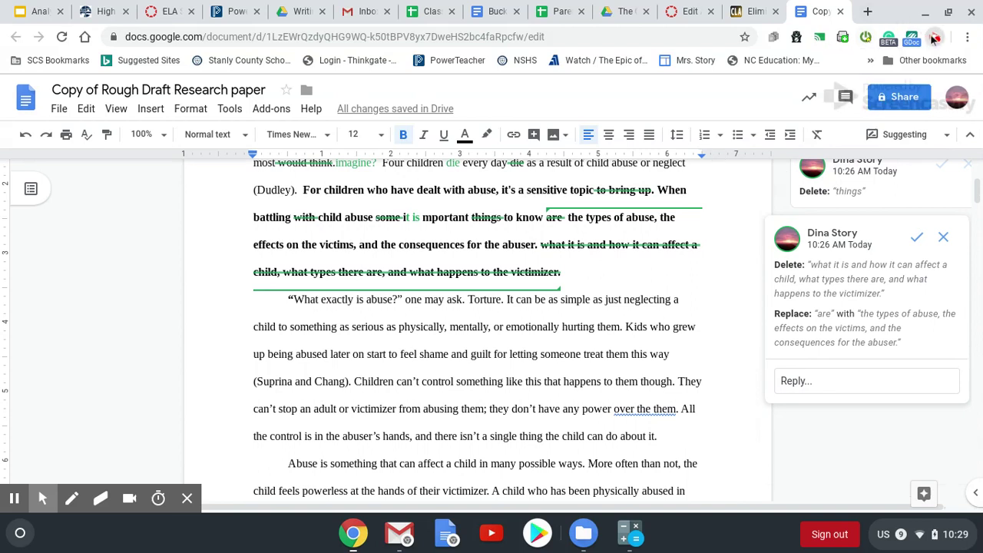